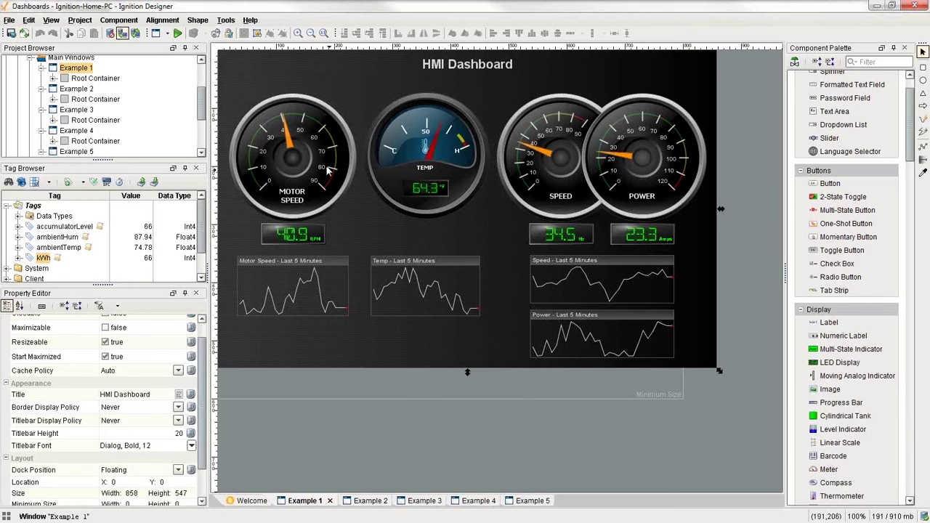
# Switch from the client to the Designer and select the Motor Speed gauge on Example 1.
pyautogui.click(327, 169)
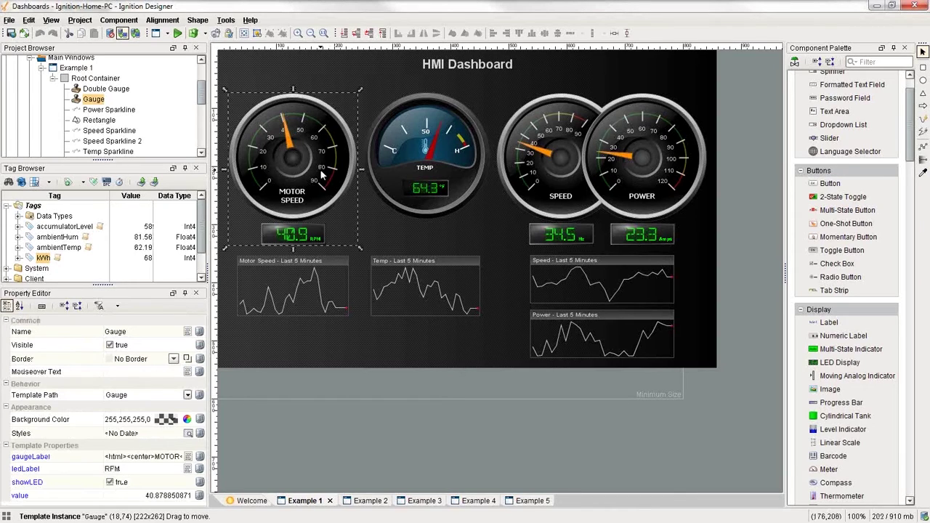
# Compare the Temperature Gauge, Double Gauge and Motor Speed instances, then show Example 2 in the client.
pyautogui.click(428, 175)
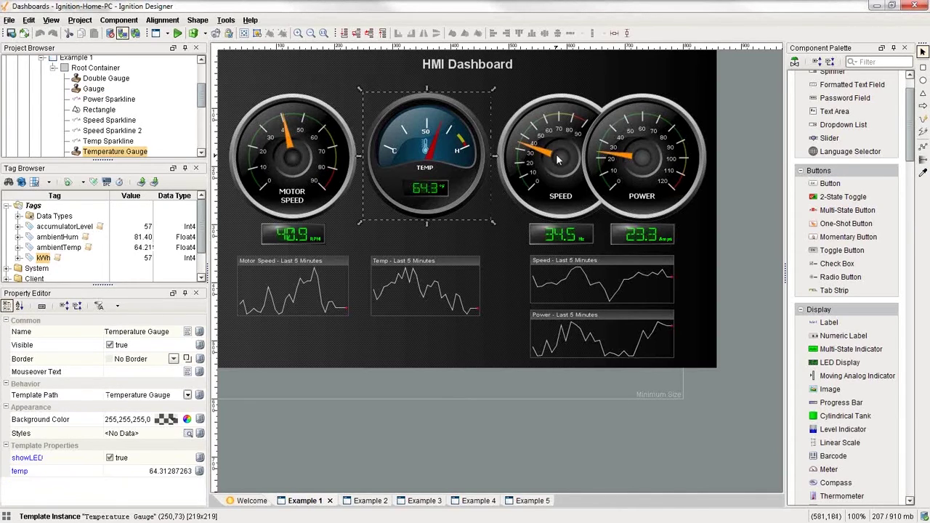
pyautogui.click(596, 244)
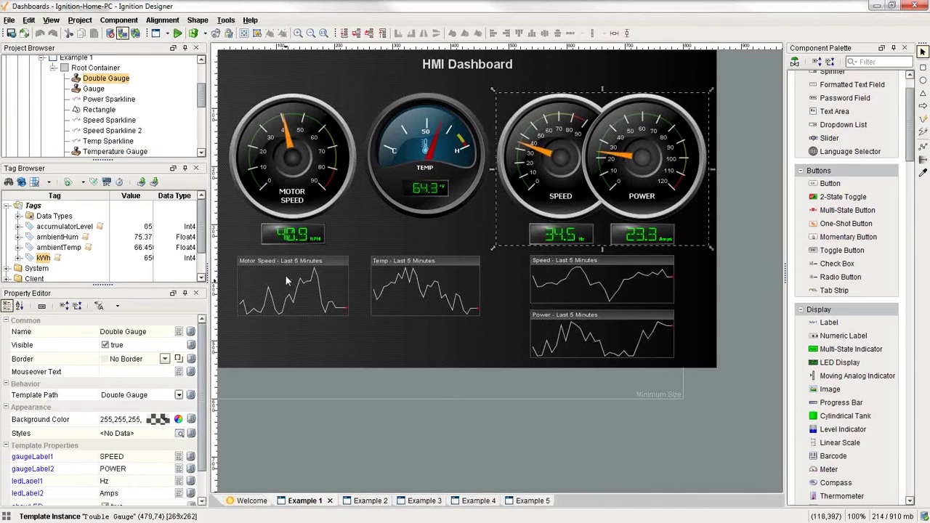
pyautogui.click(265, 141)
pyautogui.click(427, 167)
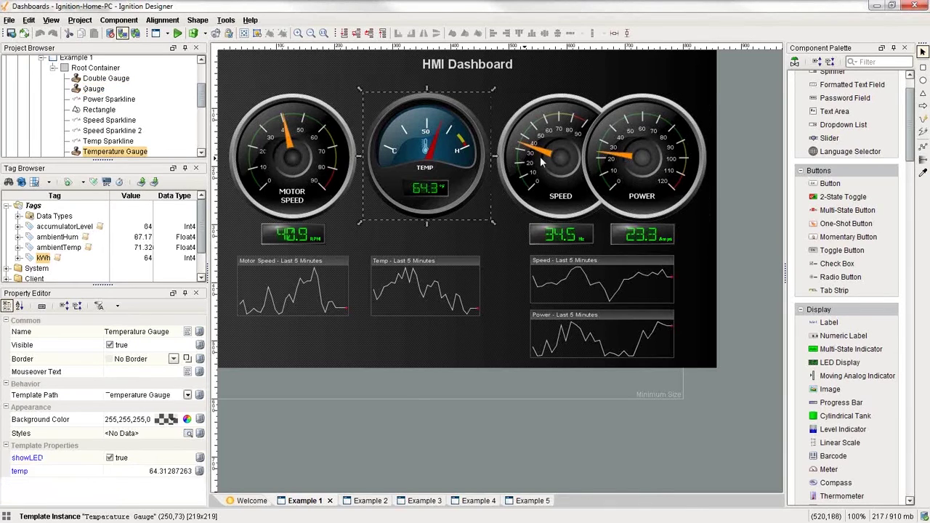
pyautogui.click(558, 199)
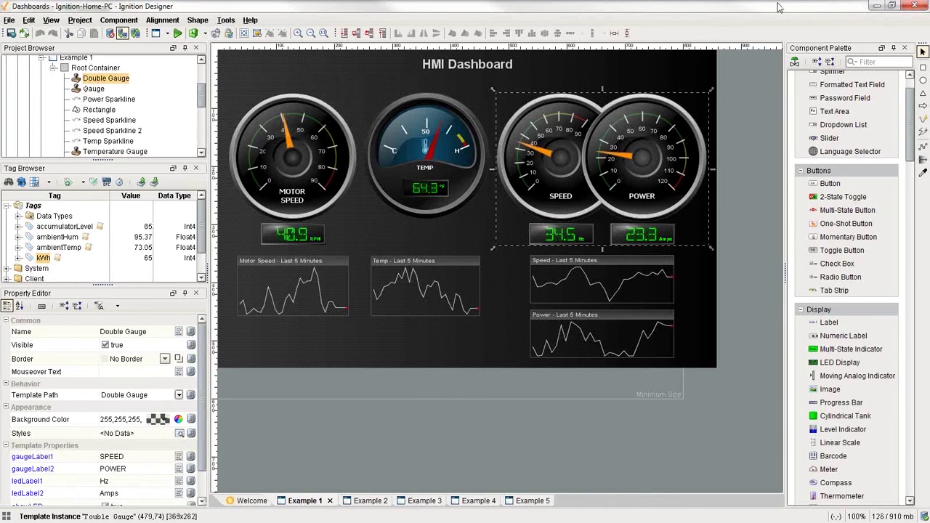
pyautogui.click(876, 7)
pyautogui.click(86, 79)
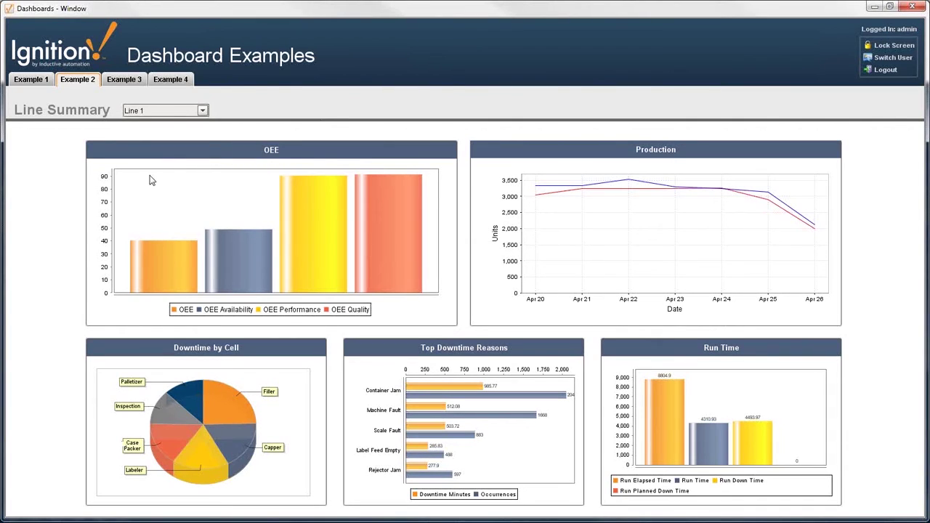
# Keep Line 1 selected and open the Filler downtime details from the Downtime by Cell chart.
pyautogui.click(173, 114)
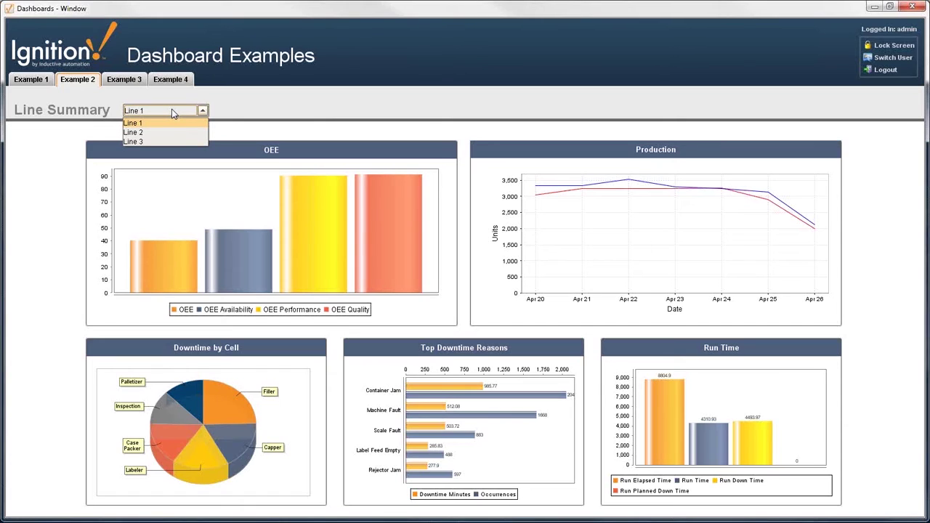
pyautogui.click(273, 95)
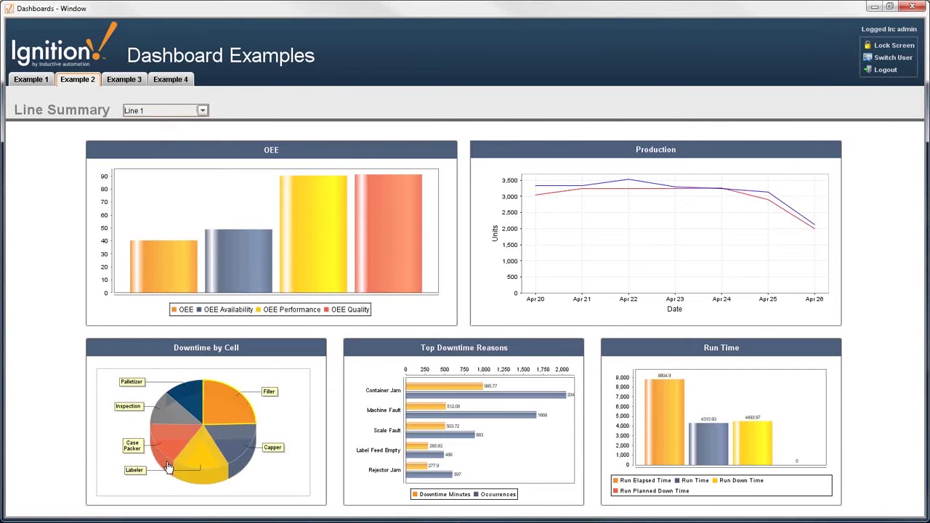
pyautogui.moveTo(245, 415)
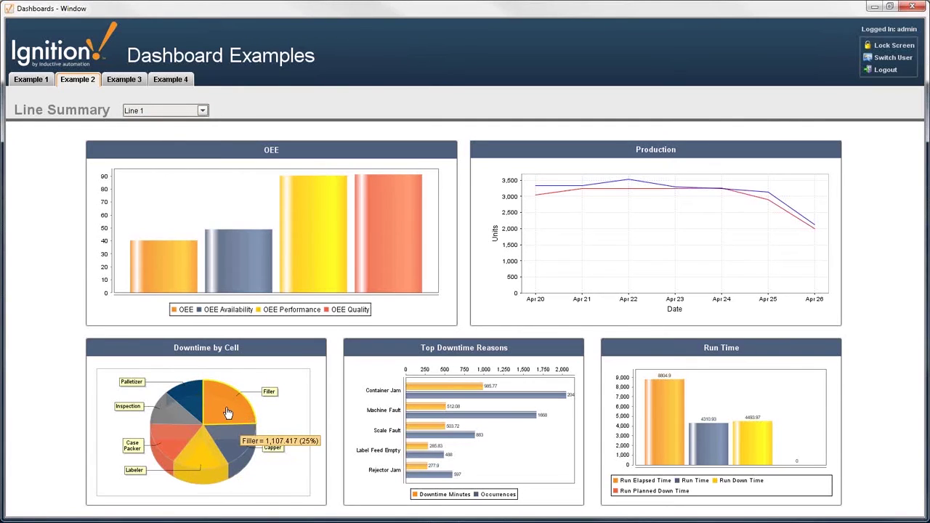
pyautogui.click(227, 413)
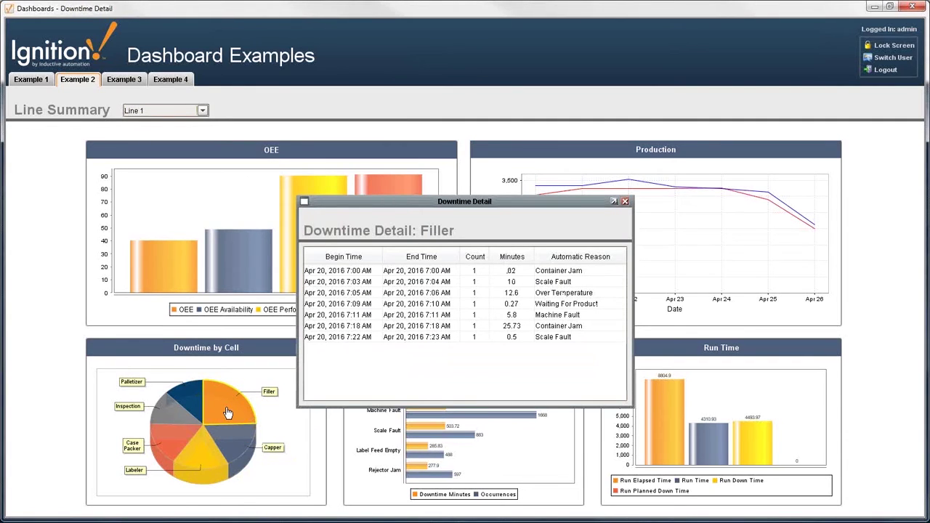
# Close the Filler detail, review and zoom Line 1's run time breakdown, then view Example 3.
pyautogui.click(624, 202)
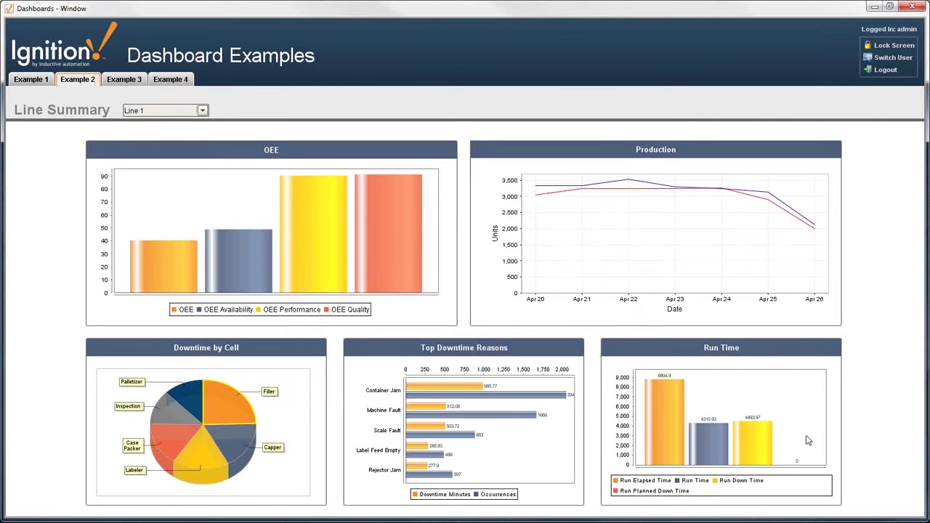
pyautogui.click(661, 435)
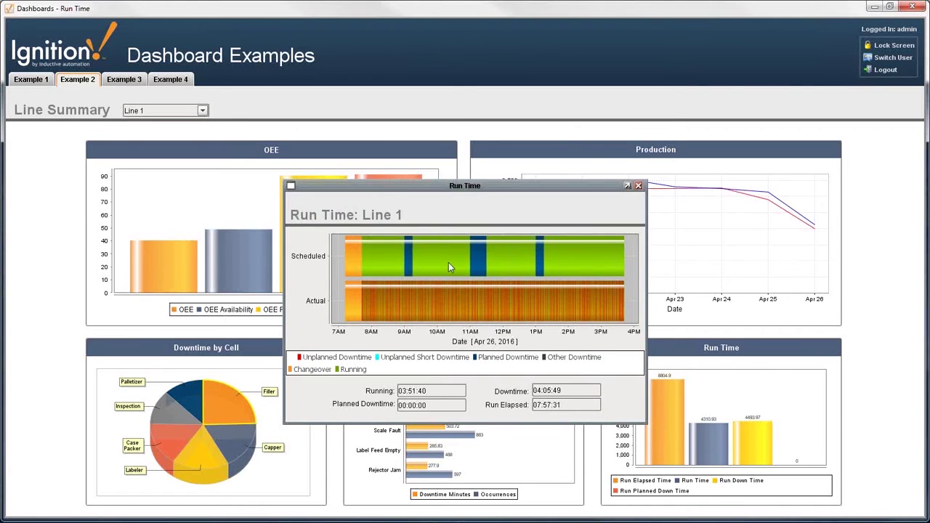
pyautogui.scroll(5, 438, 298)
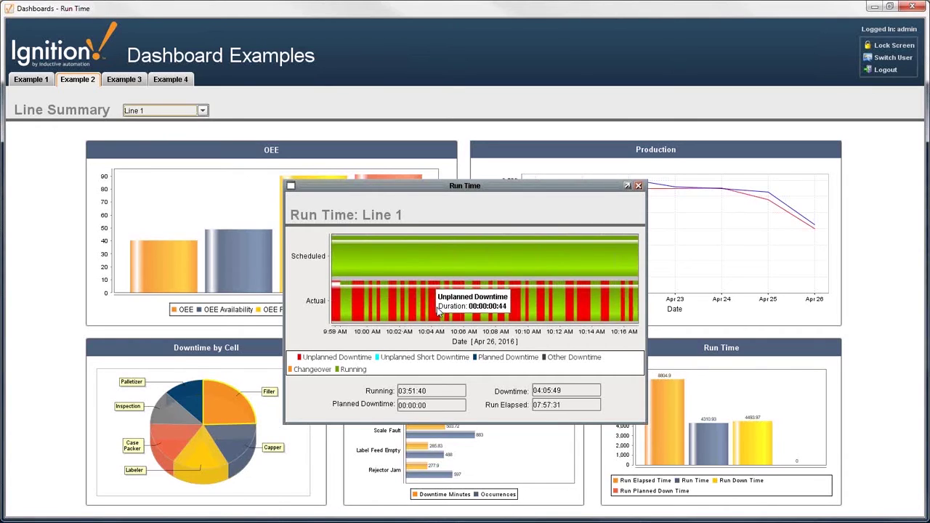
pyautogui.click(638, 186)
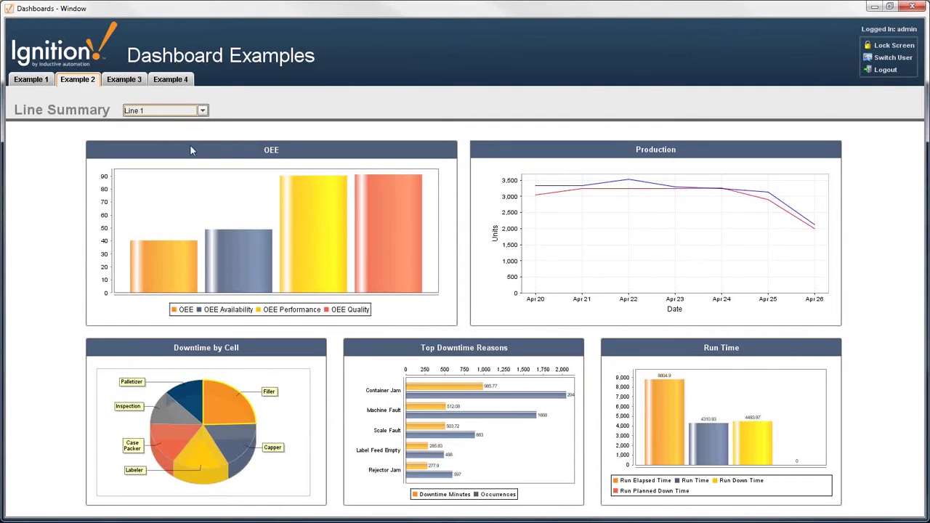
pyautogui.click(125, 80)
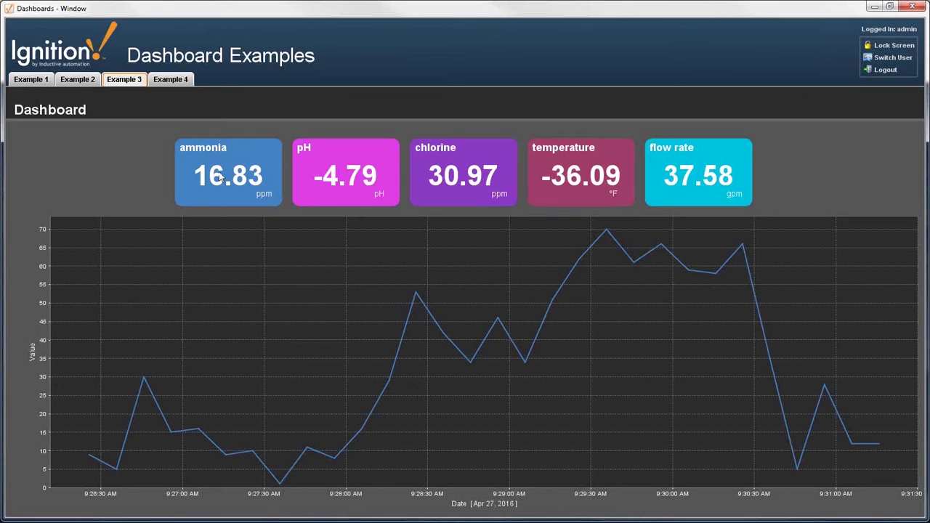
# Toggle the trend between pH and ammonia tiles, ending with pH readings charted.
pyautogui.click(333, 173)
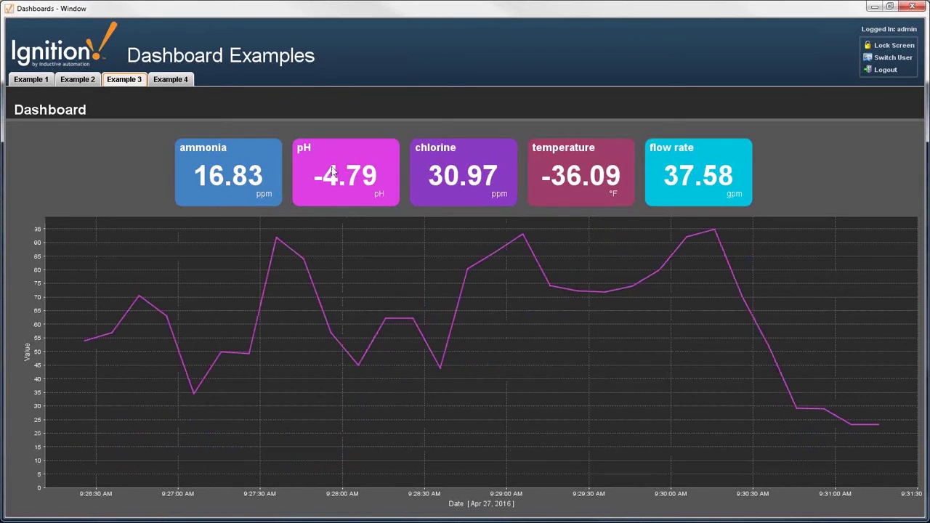
pyautogui.click(231, 195)
pyautogui.click(302, 178)
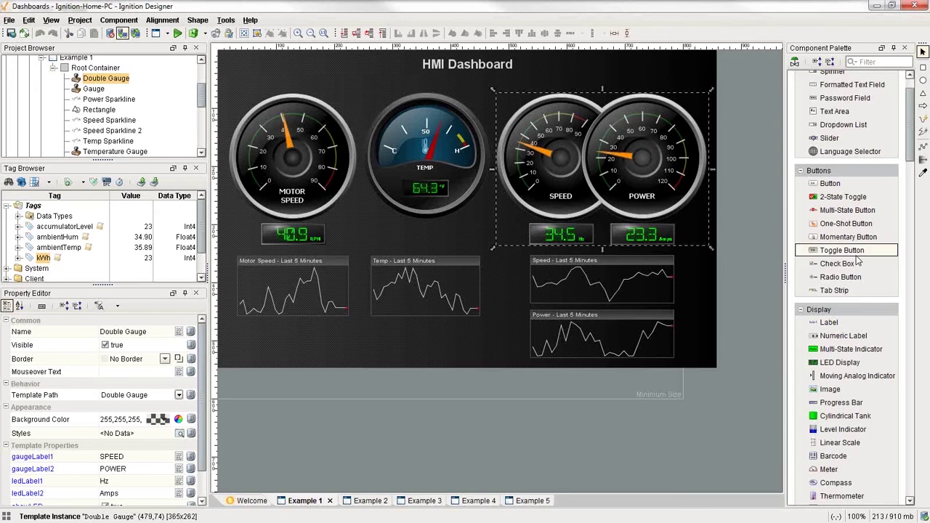
# Scroll the Component Palette to Tables and Charts, then bring up the Example 5 Energy Dashboard.
pyautogui.scroll(-5, 866, 268)
pyautogui.scroll(-4, 867, 267)
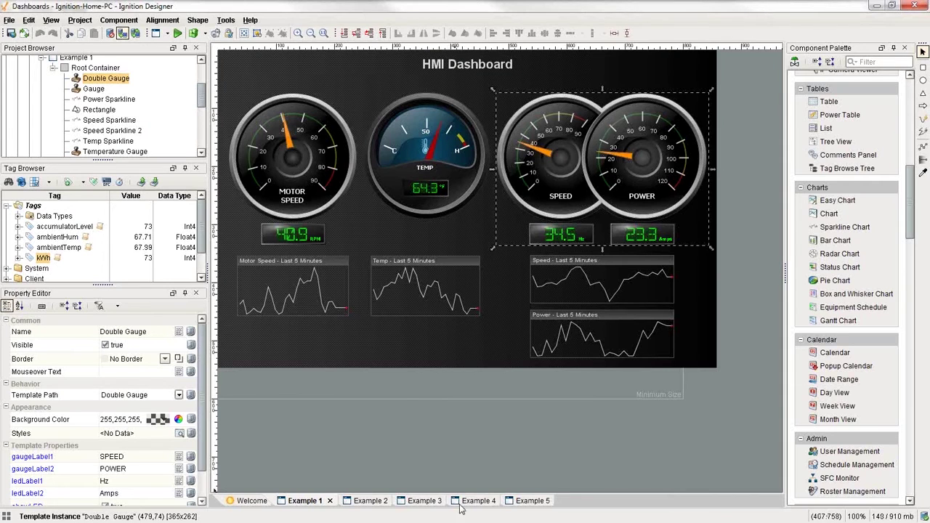
pyautogui.click(528, 501)
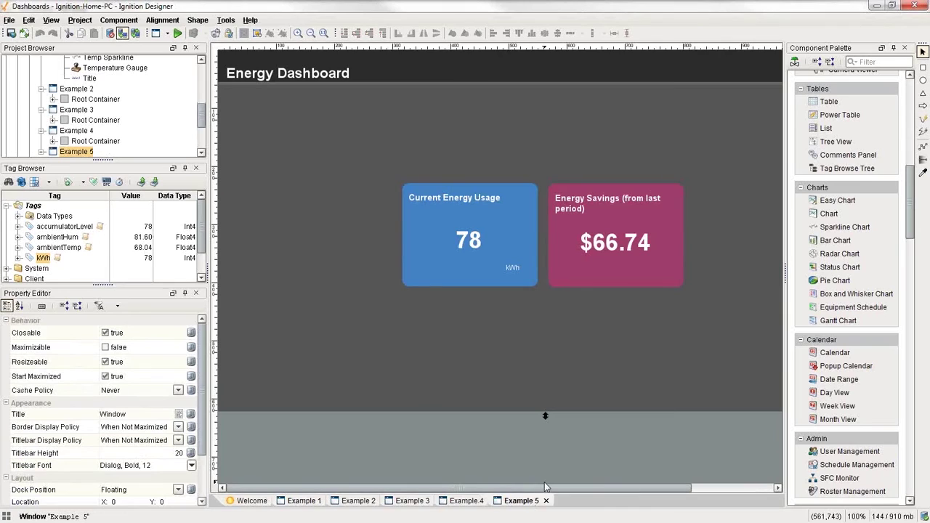
# Inspect Label 10 ($66.74) and Rectangle 3, then view the kWh custom property's Tag History binding.
pyautogui.moveTo(604, 488); pyautogui.dragTo(679, 492)
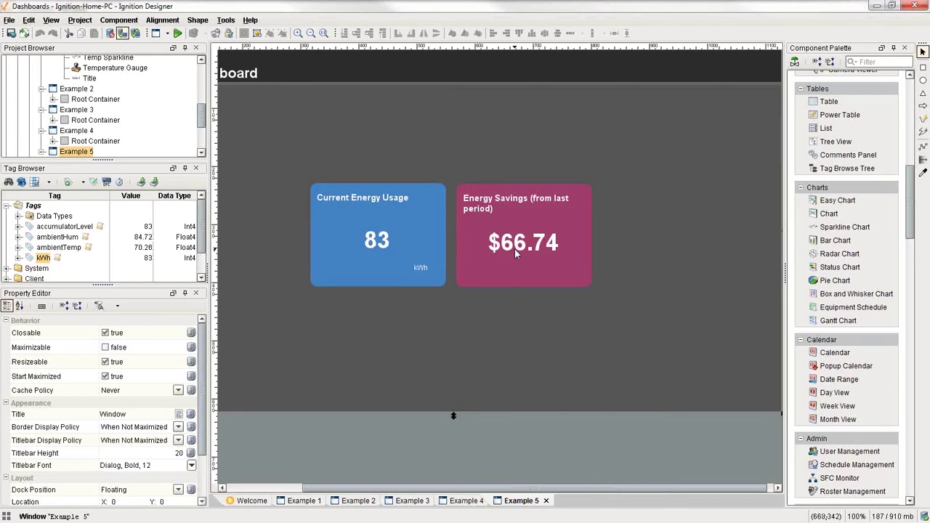
pyautogui.click(515, 249)
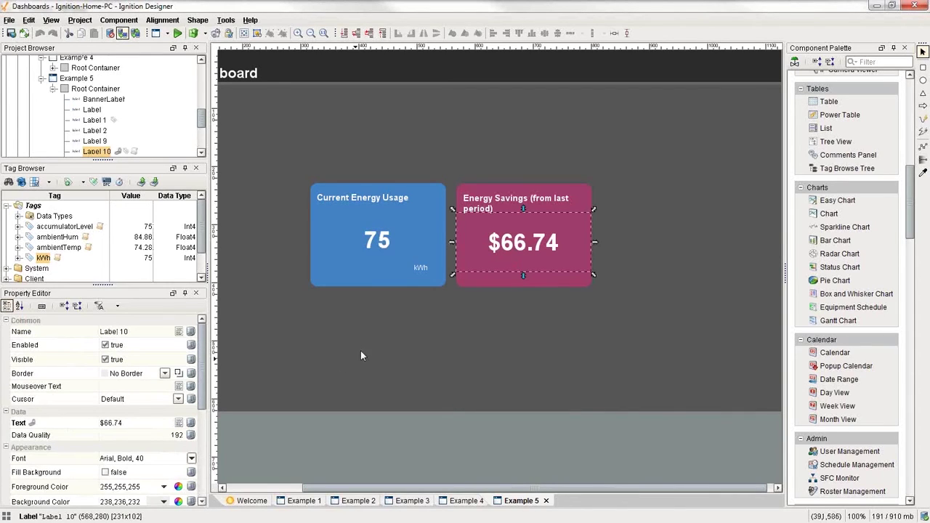
pyautogui.click(483, 282)
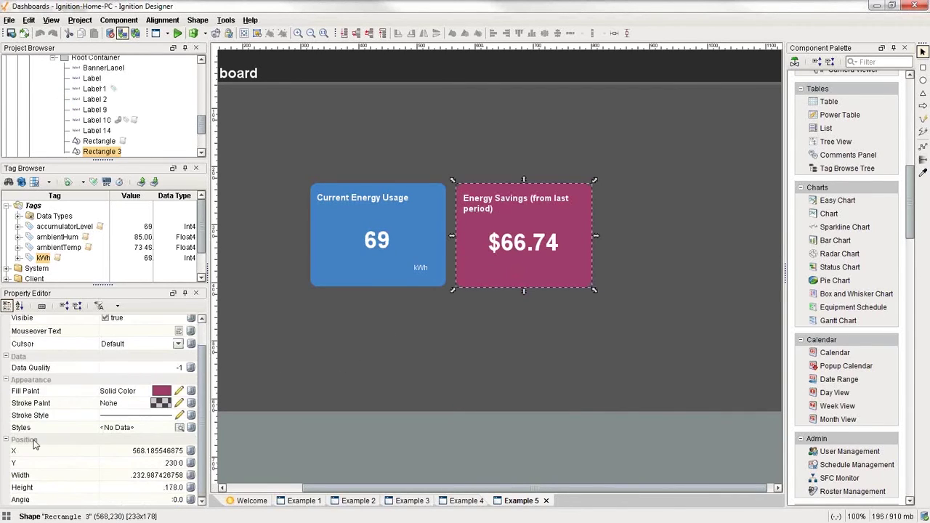
pyautogui.click(466, 273)
pyautogui.scroll(-10, 59, 436)
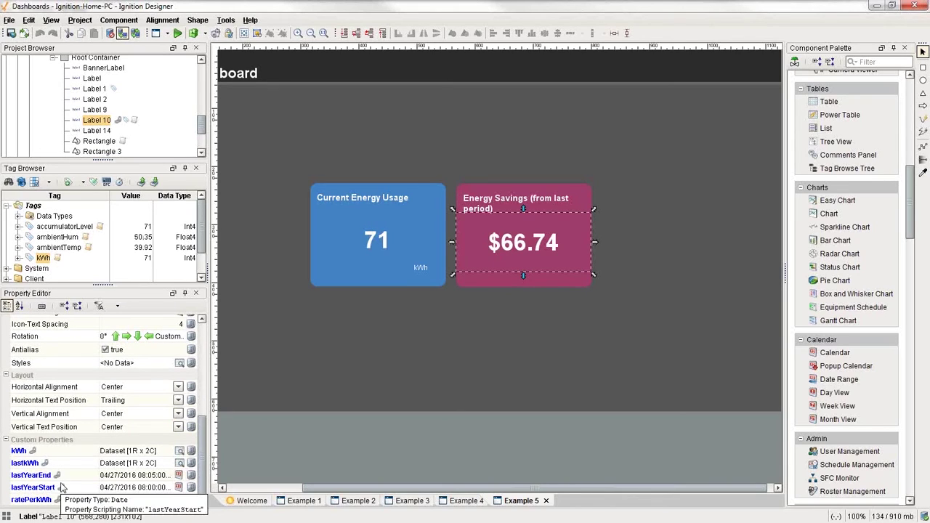
pyautogui.click(190, 451)
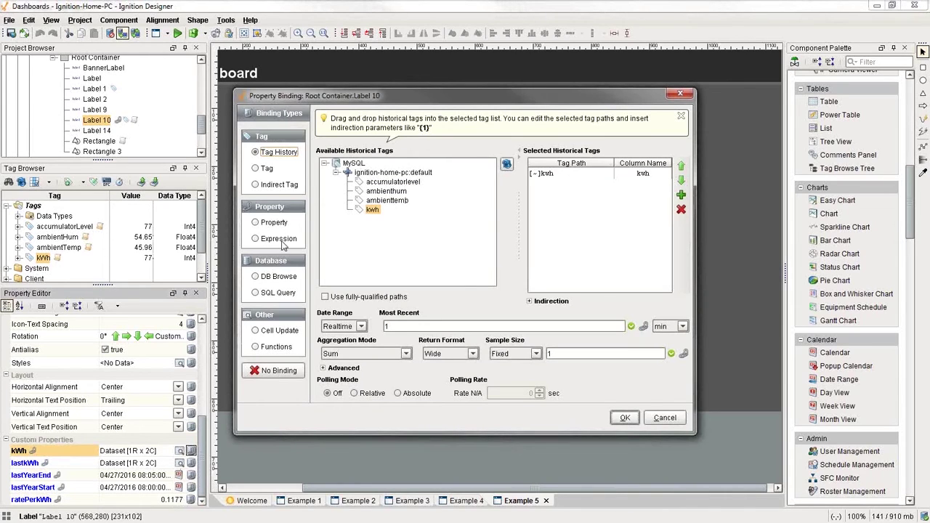
# Review and cancel the kWh and lastkWh bindings, then view ratePerKWh's runScript expression.
pyautogui.click(665, 418)
pyautogui.click(191, 464)
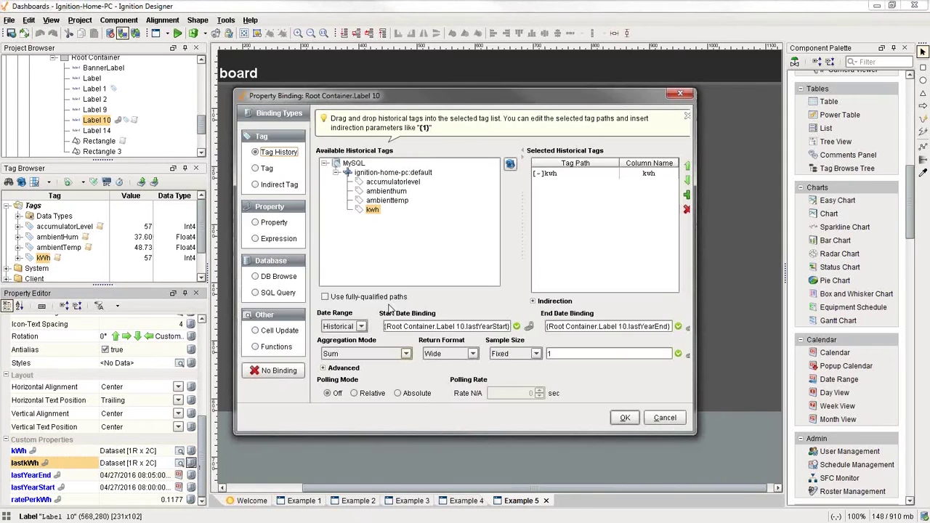
pyautogui.click(665, 418)
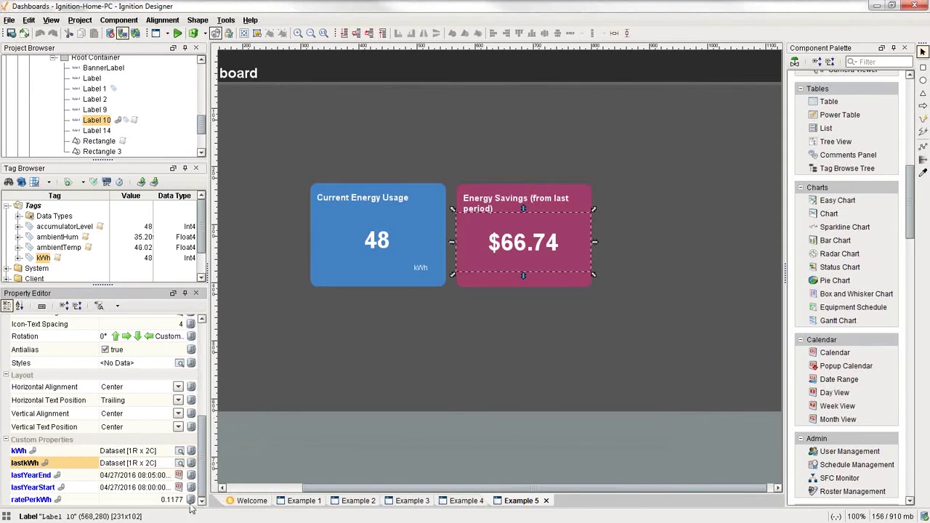
pyautogui.click(191, 501)
pyautogui.click(191, 500)
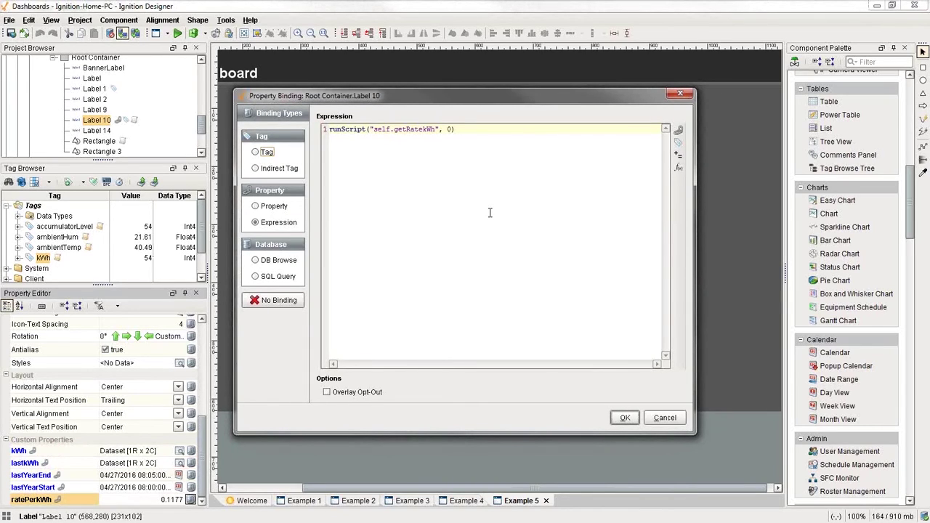
pyautogui.click(663, 417)
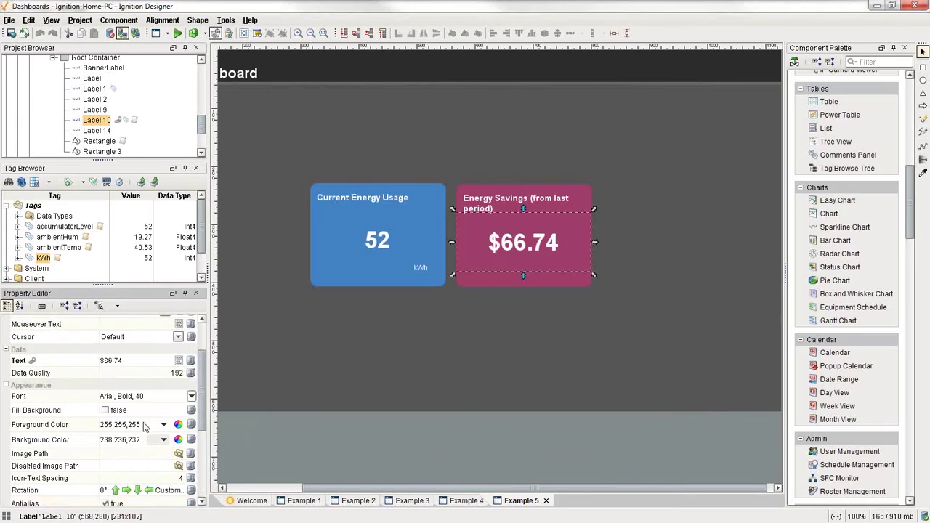
pyautogui.click(190, 361)
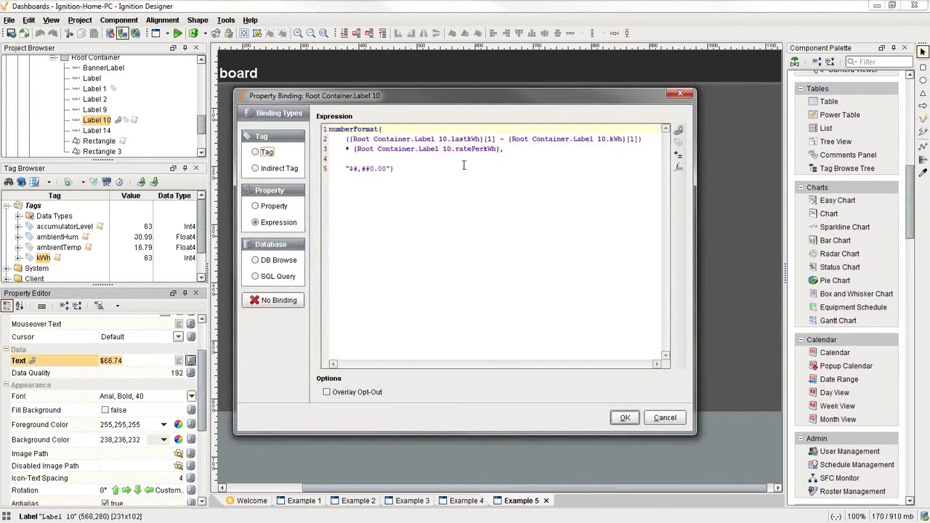
pyautogui.moveTo(390, 139); pyautogui.dragTo(623, 139)
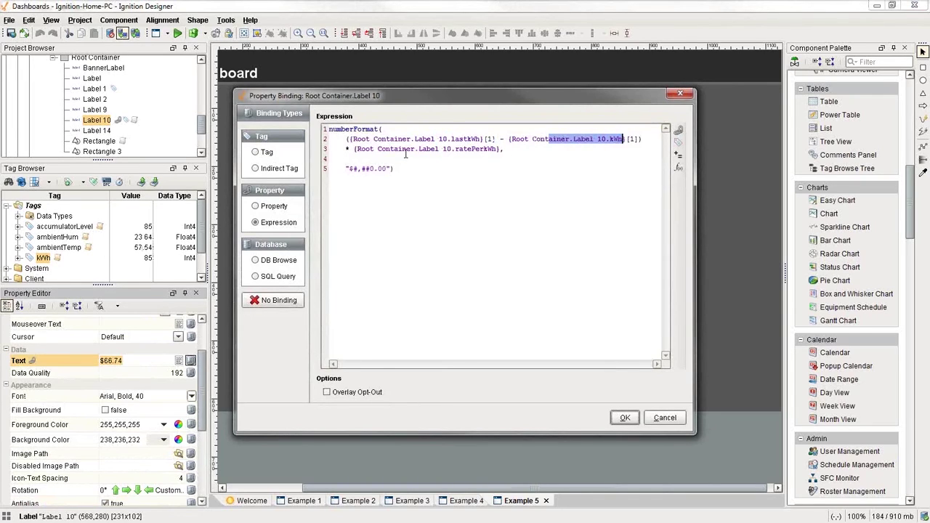
pyautogui.click(665, 418)
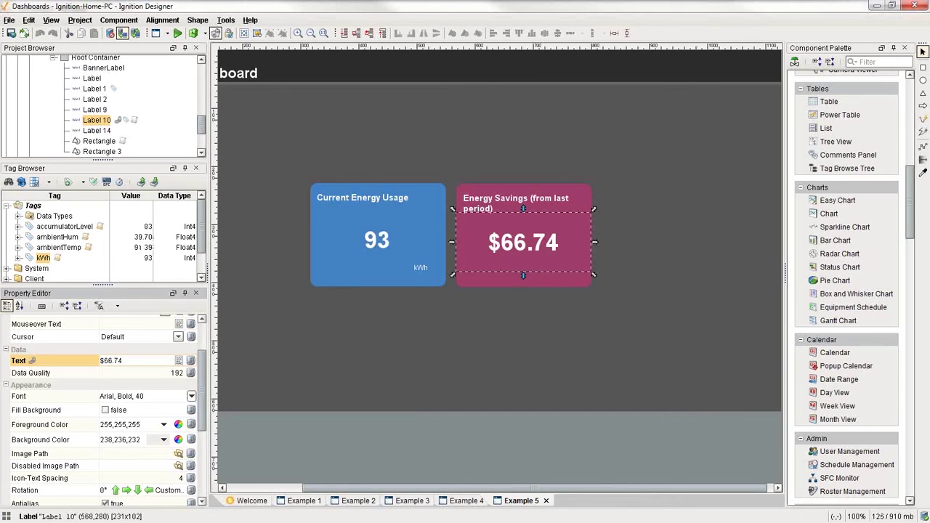
# Bring Ignition Mobile forward, open the Mobile Dashboard's OEE view, then minimize the window.
pyautogui.hotkey('alt', 'Tab')
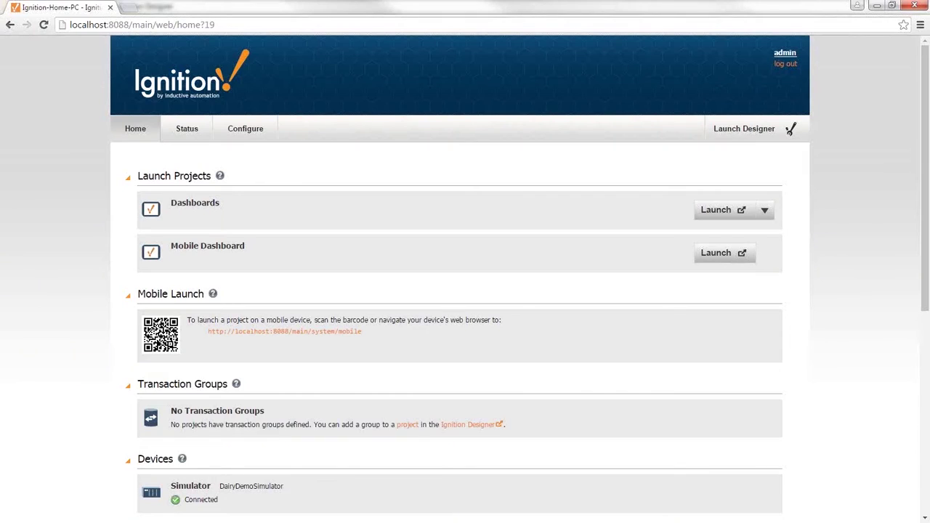
pyautogui.hotkey('alt', 'Tab')
pyautogui.hotkey('alt', 'Tab')
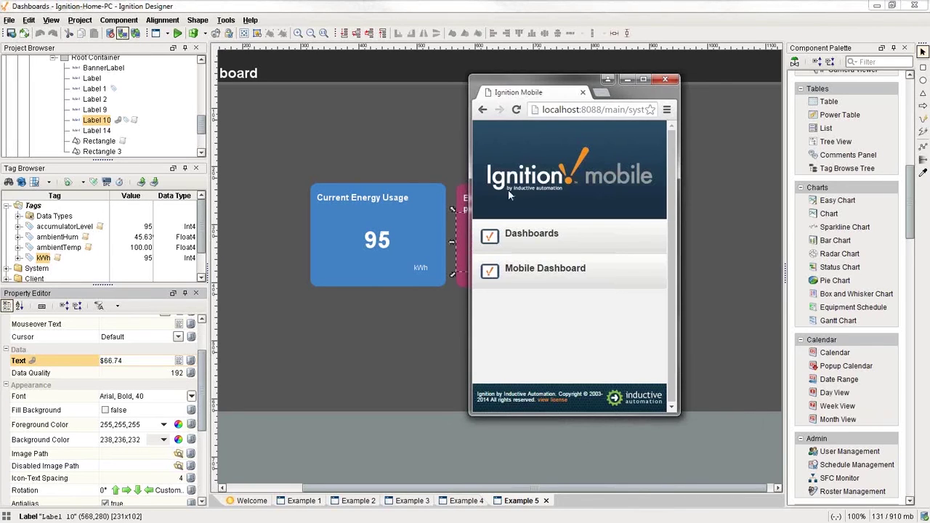
pyautogui.moveTo(567, 83); pyautogui.dragTo(453, 83)
pyautogui.click(414, 286)
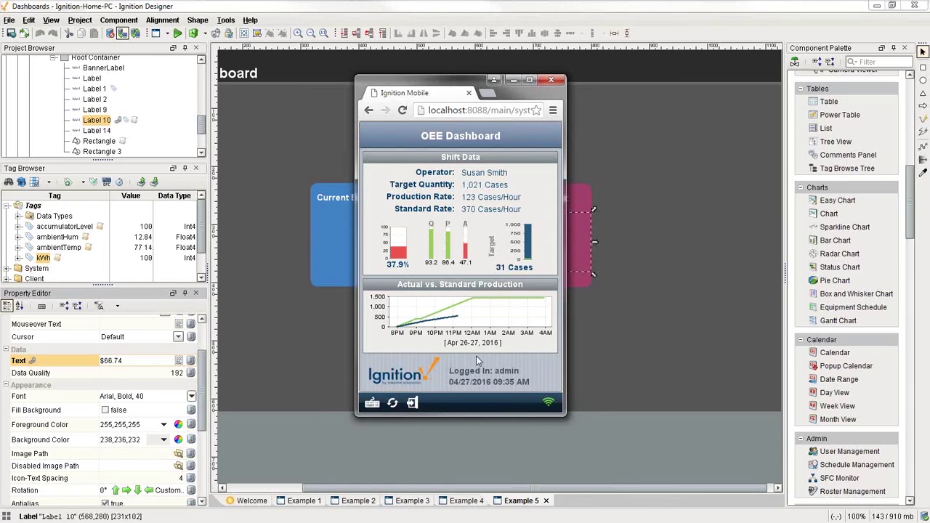
pyautogui.click(513, 80)
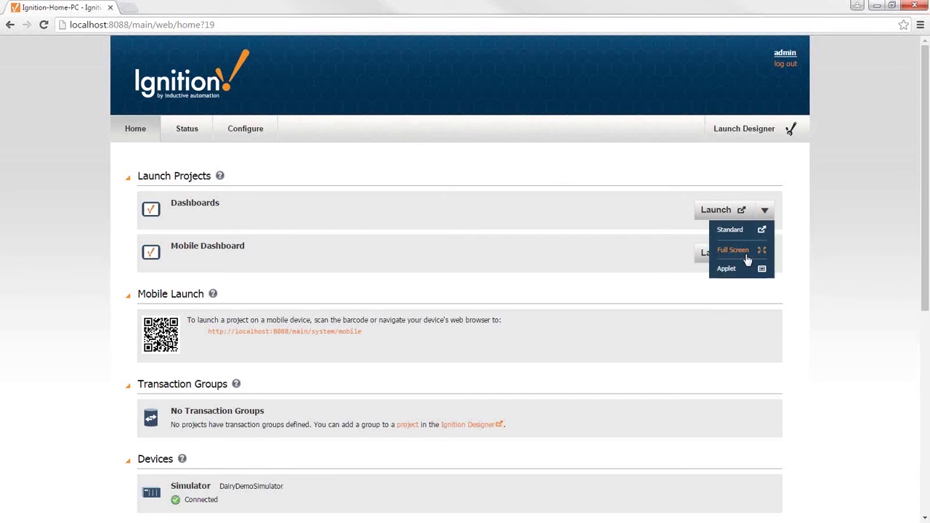
# Launch Dashboards full screen, keeping and opening the downloaded .jnlp launcher.
pyautogui.click(751, 255)
pyautogui.click(177, 510)
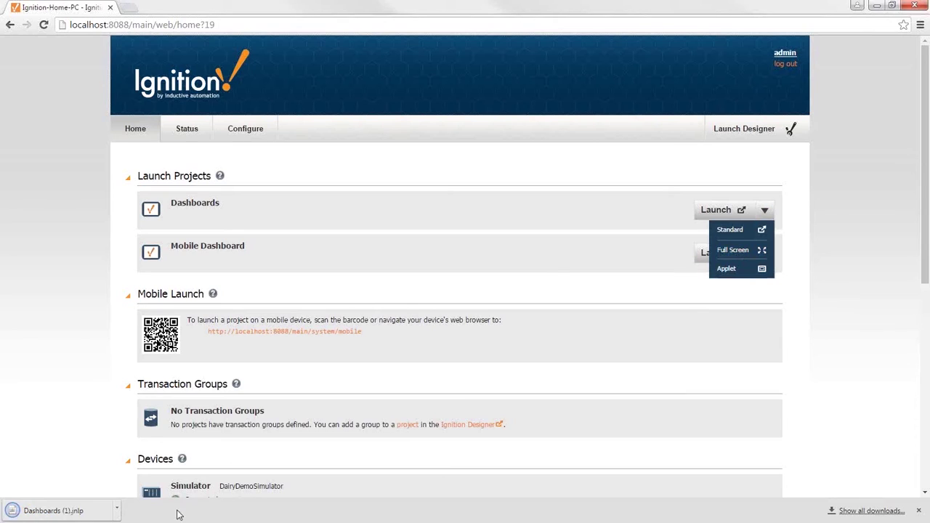
pyautogui.click(65, 512)
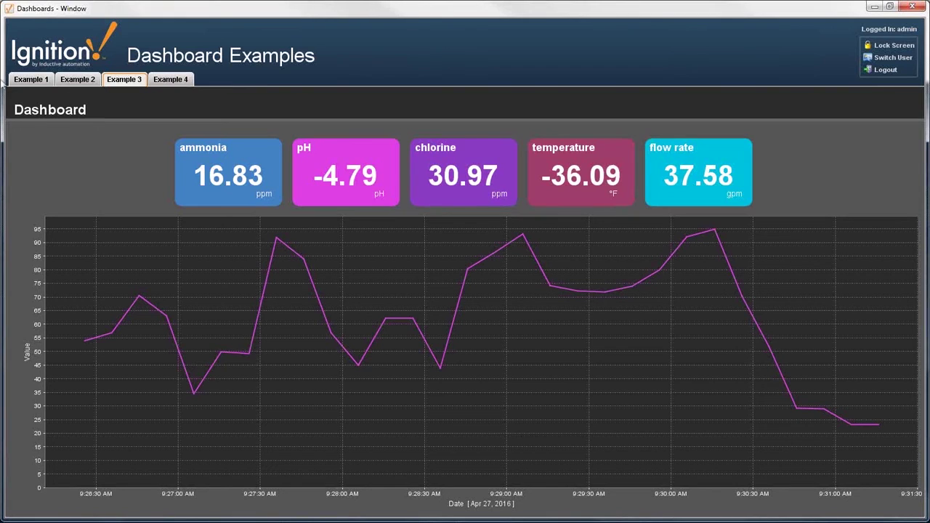
# Switch to the Example 4 dashboard and change its grid size from 4 to 16 widgets.
pyautogui.click(160, 80)
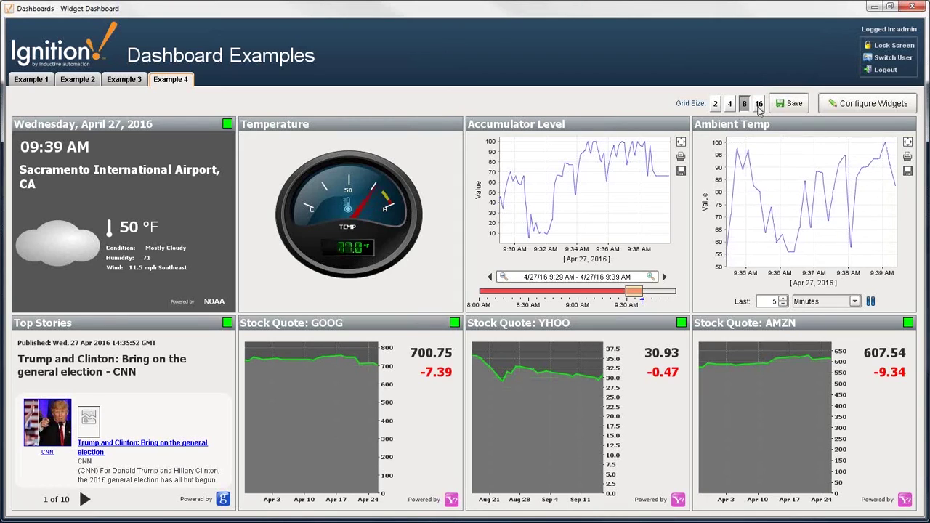
pyautogui.click(730, 104)
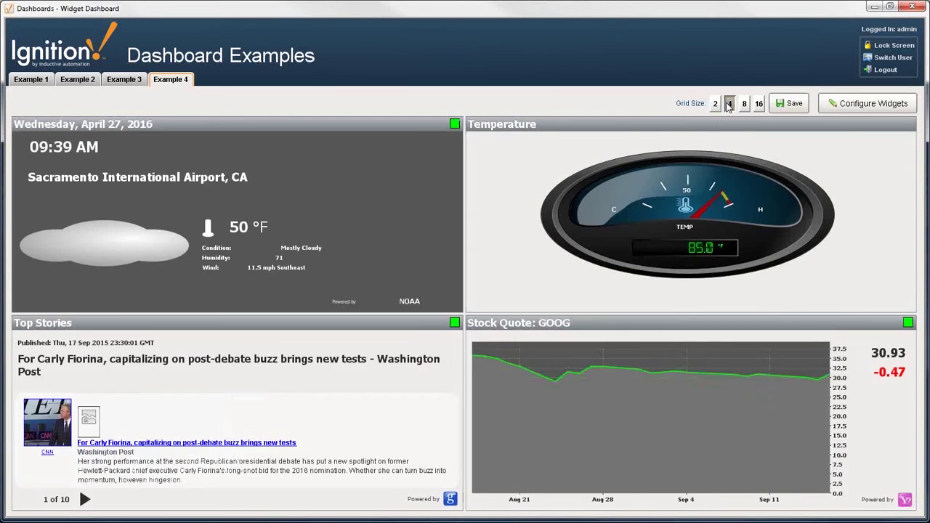
pyautogui.click(759, 104)
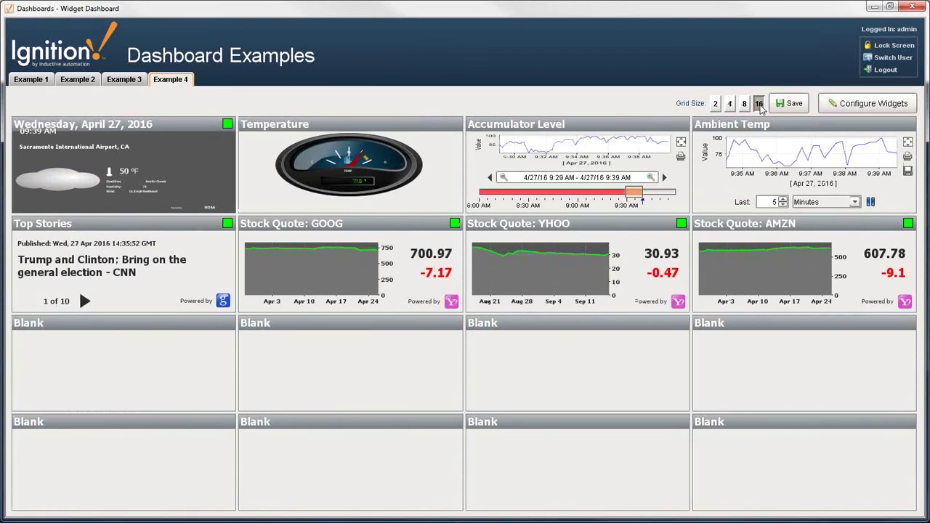
# Set the dashboard back to an 8-widget grid and put the widgets into configuration mode.
pyautogui.click(849, 106)
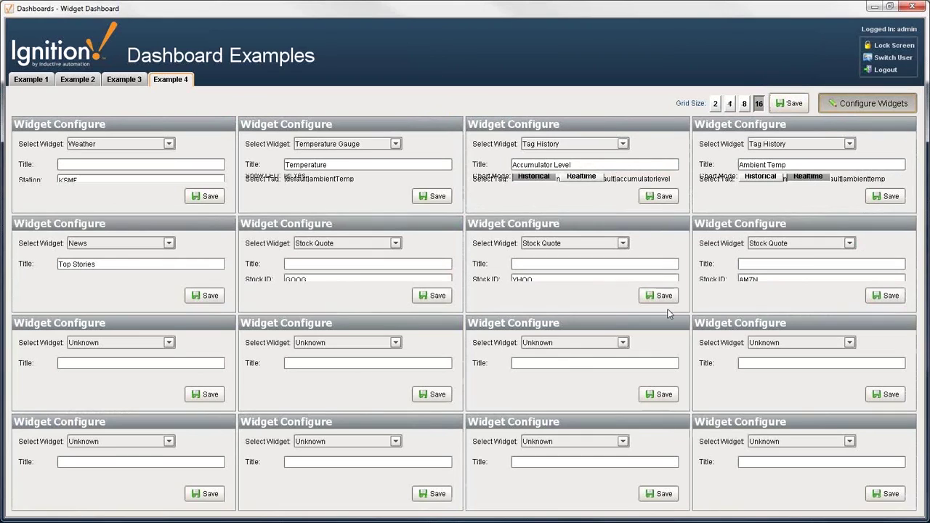
pyautogui.click(841, 107)
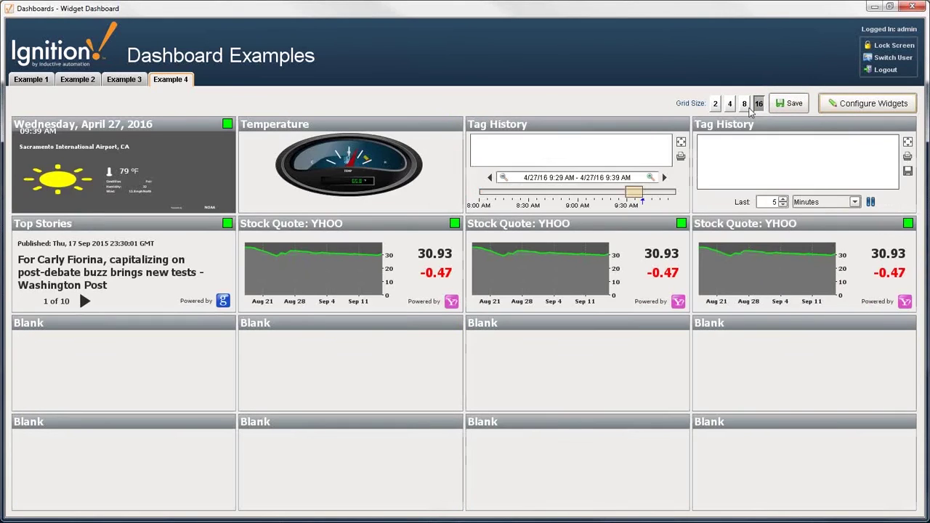
pyautogui.click(744, 104)
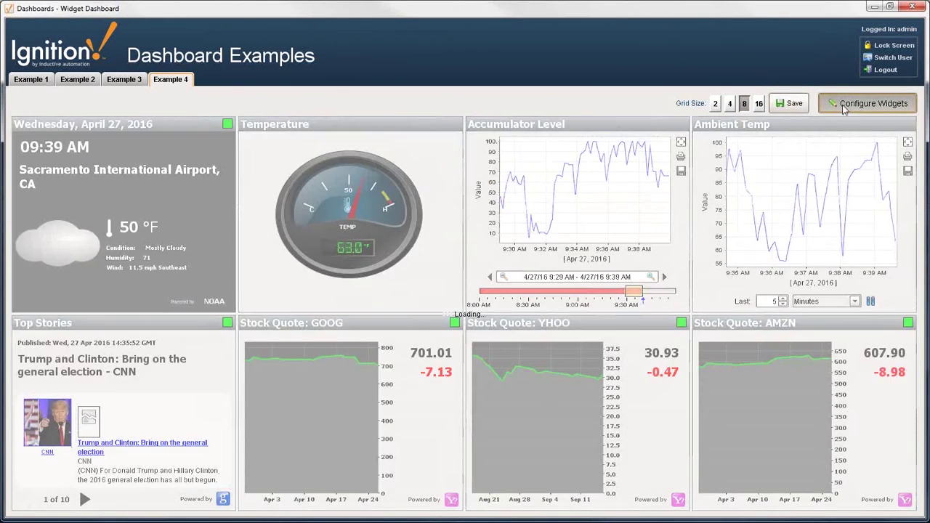
pyautogui.click(845, 106)
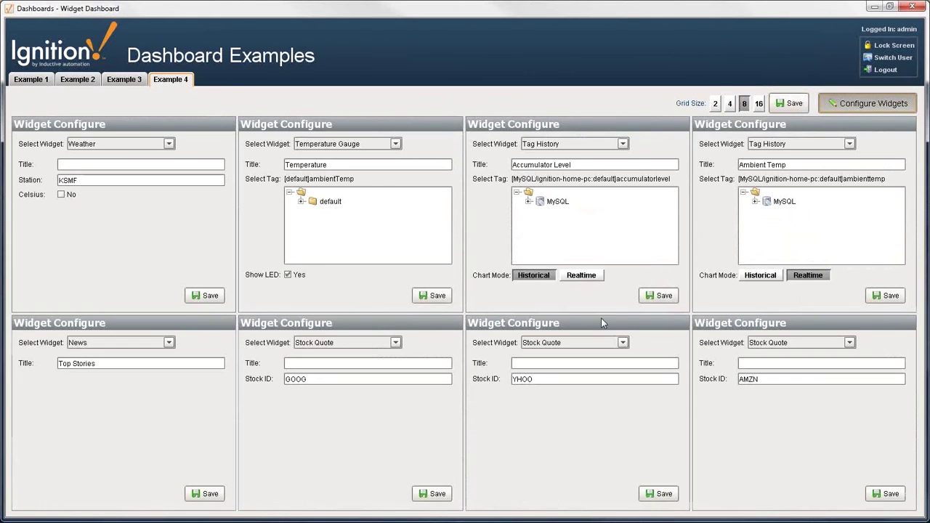
pyautogui.click(73, 144)
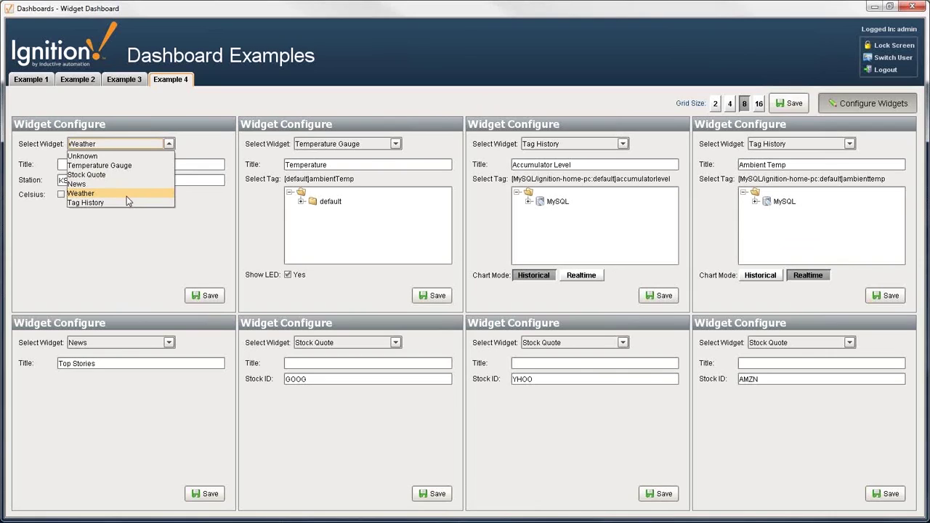
pyautogui.click(136, 254)
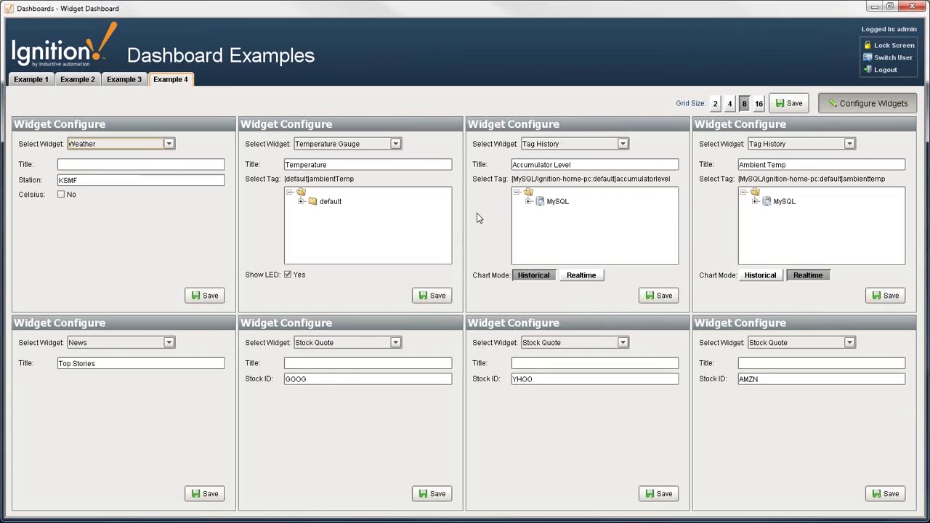
# Point the gauge widget at the default kWh tag, retitle it kWh, save, and exit configuration mode.
pyautogui.click(300, 201)
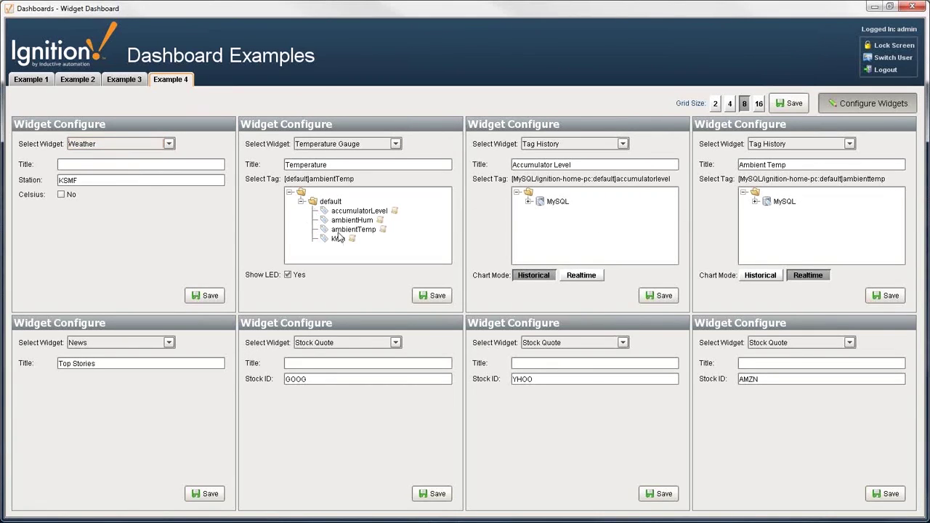
pyautogui.click(338, 242)
pyautogui.doubleClick(344, 165)
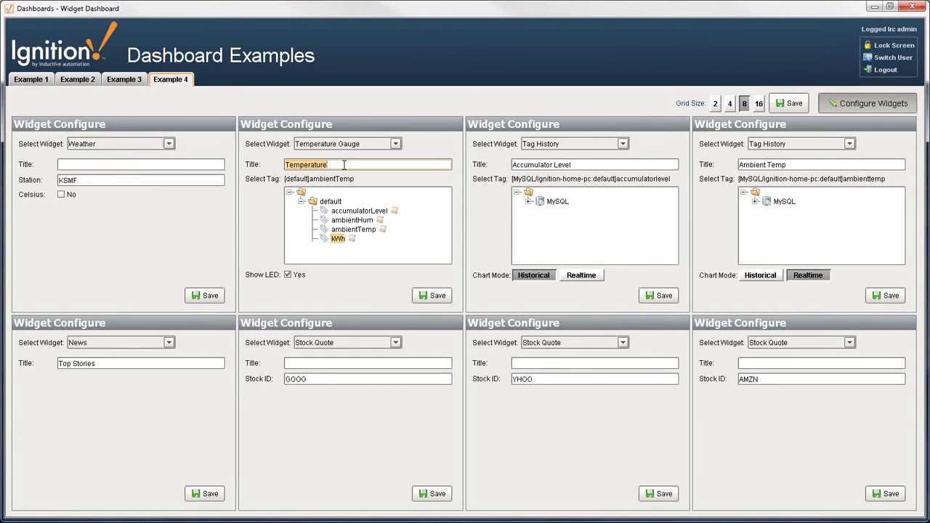
pyautogui.write('kWh')
pyautogui.click(431, 295)
pyautogui.click(469, 290)
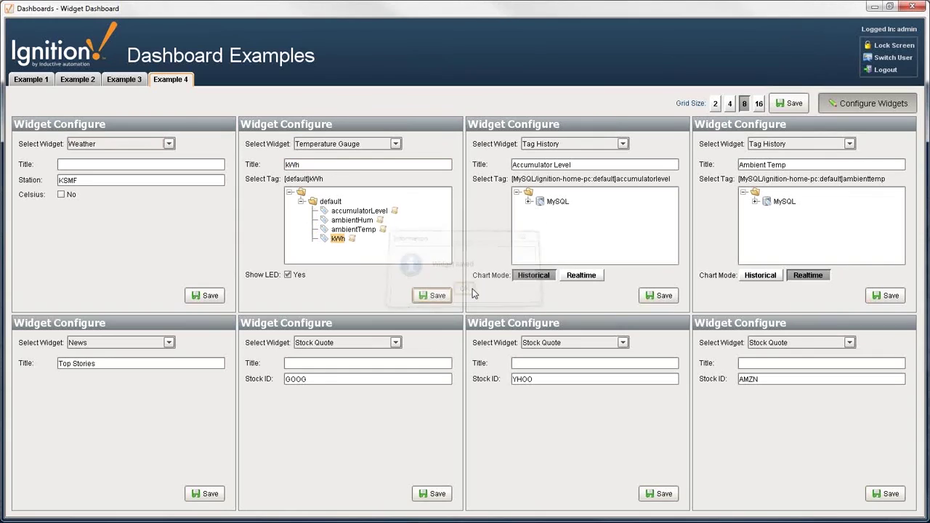
pyautogui.click(856, 106)
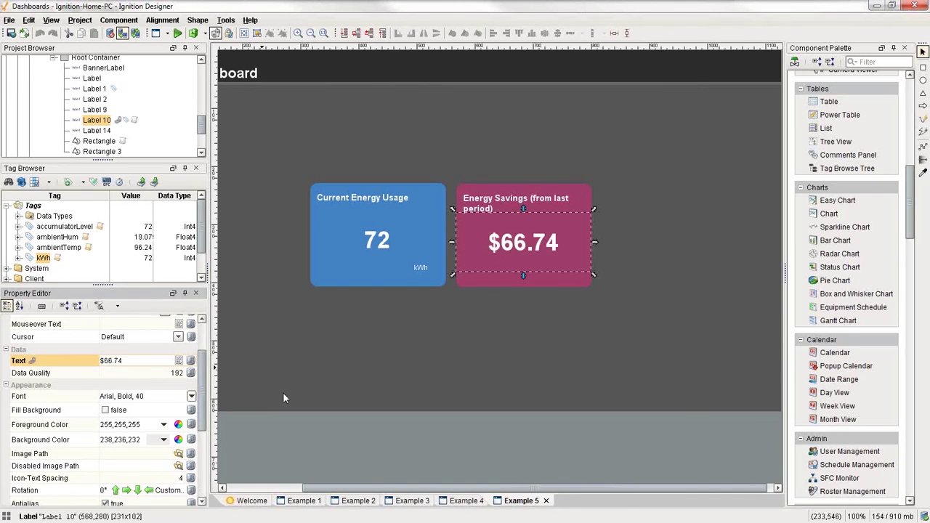
# From the Example 4 dashboard window, open the Database Query Browser enlarged to show the schema.
pyautogui.click(459, 501)
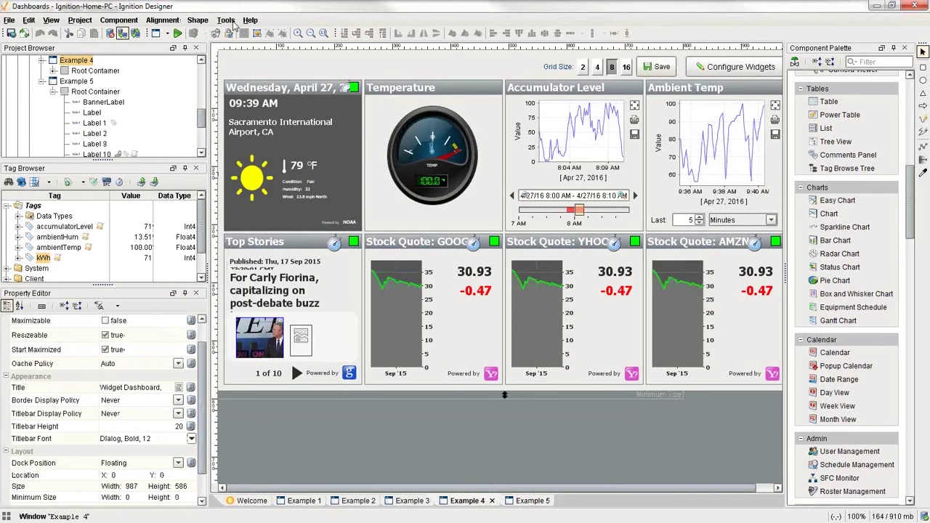
pyautogui.click(226, 20)
pyautogui.click(255, 69)
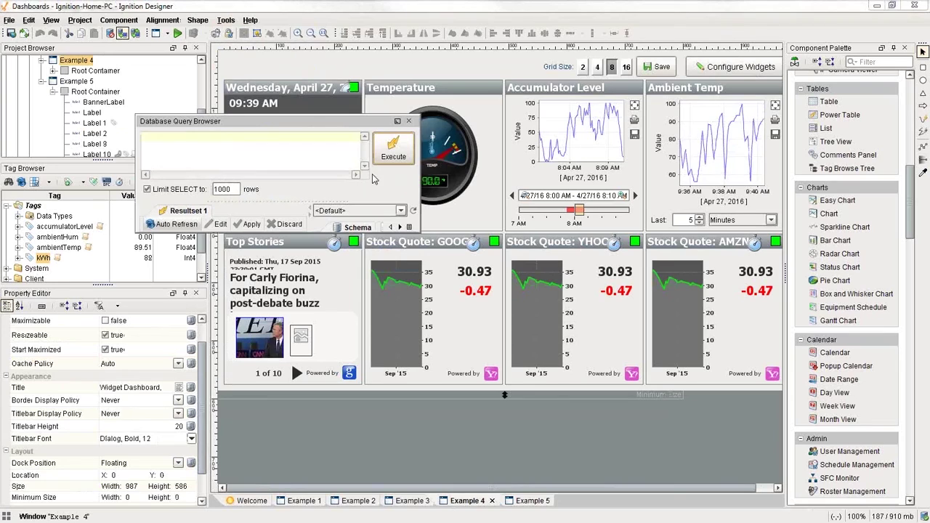
pyautogui.moveTo(420, 231); pyautogui.dragTo(652, 414)
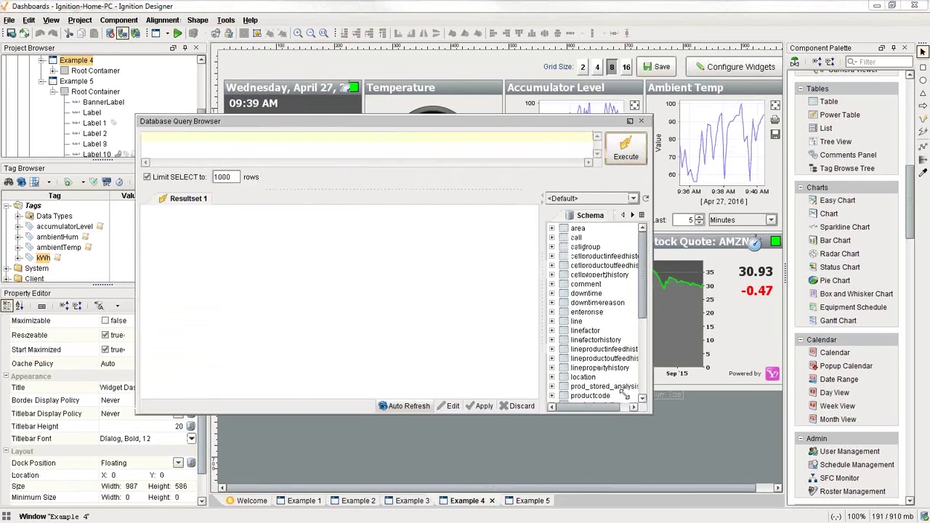
pyautogui.scroll(-5, 628, 319)
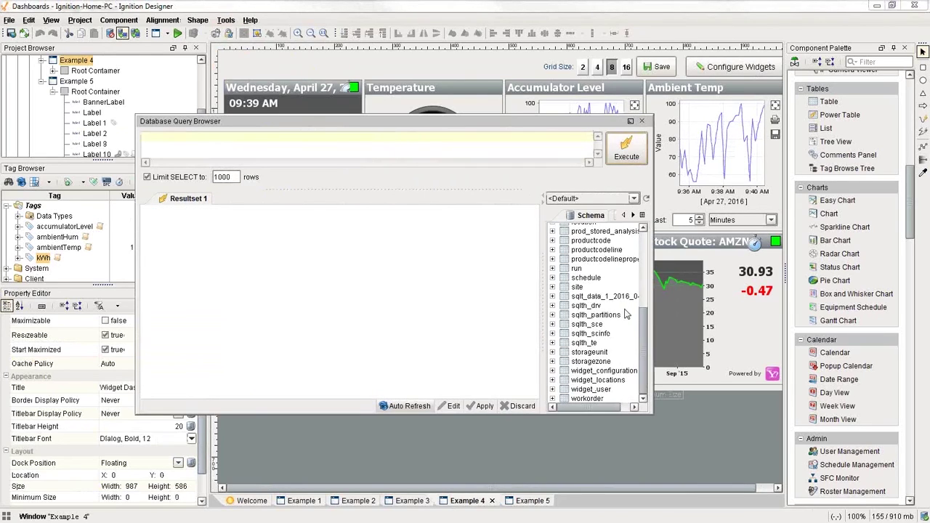
# Query the widget_user table, noting its stored gridsize value of 16.
pyautogui.doubleClick(593, 390)
pyautogui.click(628, 147)
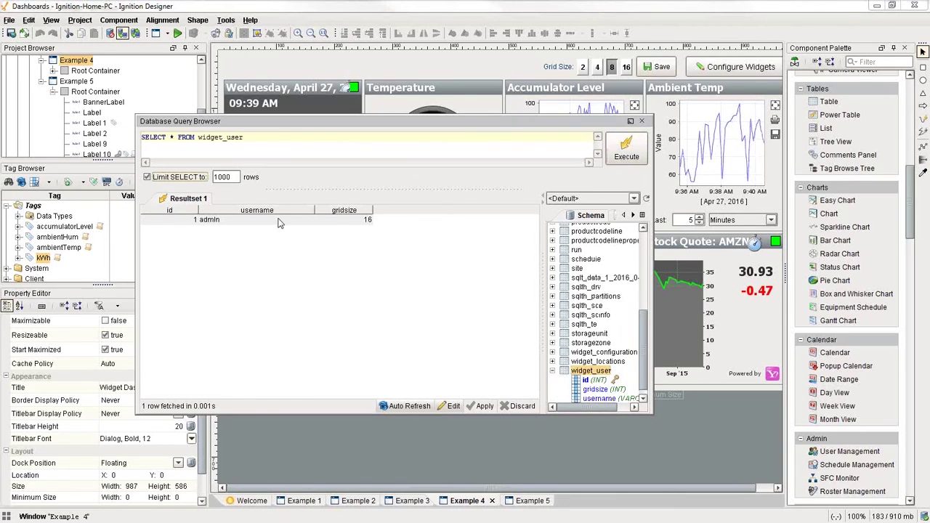
pyautogui.click(358, 225)
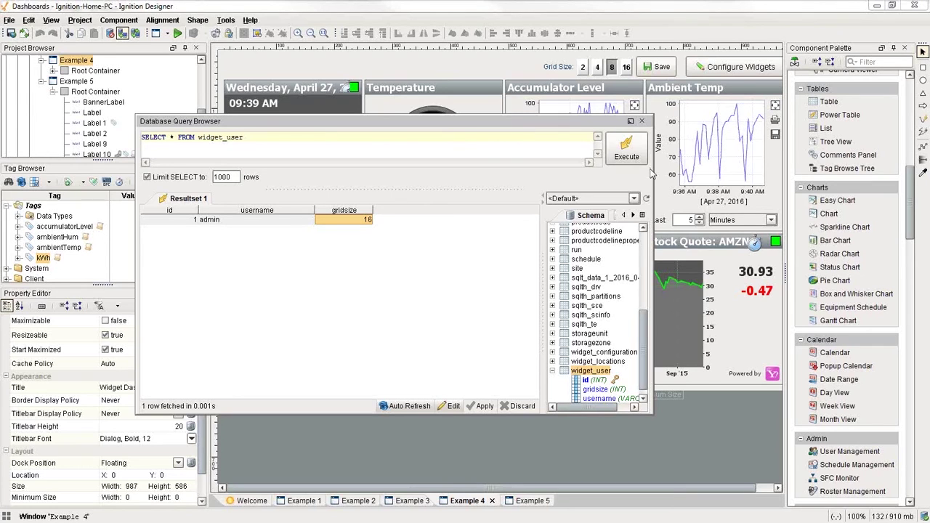
pyautogui.click(627, 151)
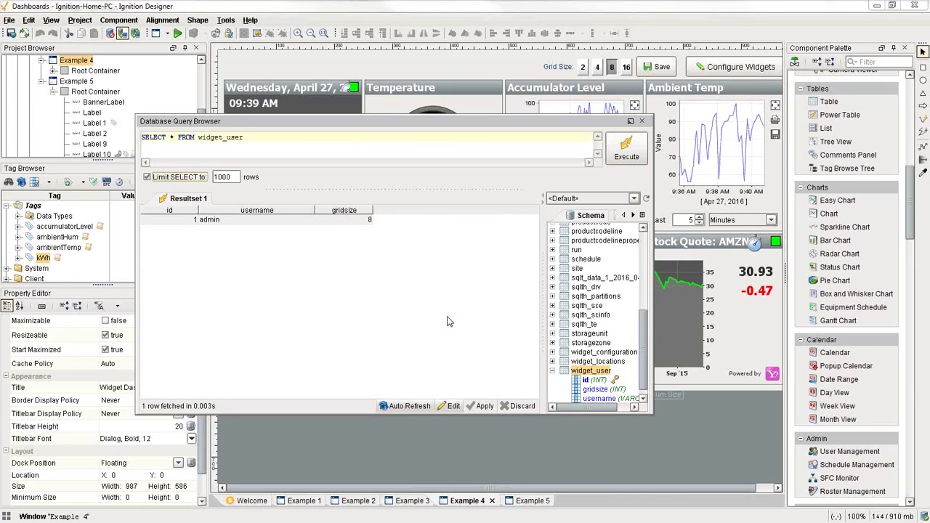
# Query widget_locations and widget_configuration, reviewing each widget's template and configuration values, then close the browser.
pyautogui.click(605, 352)
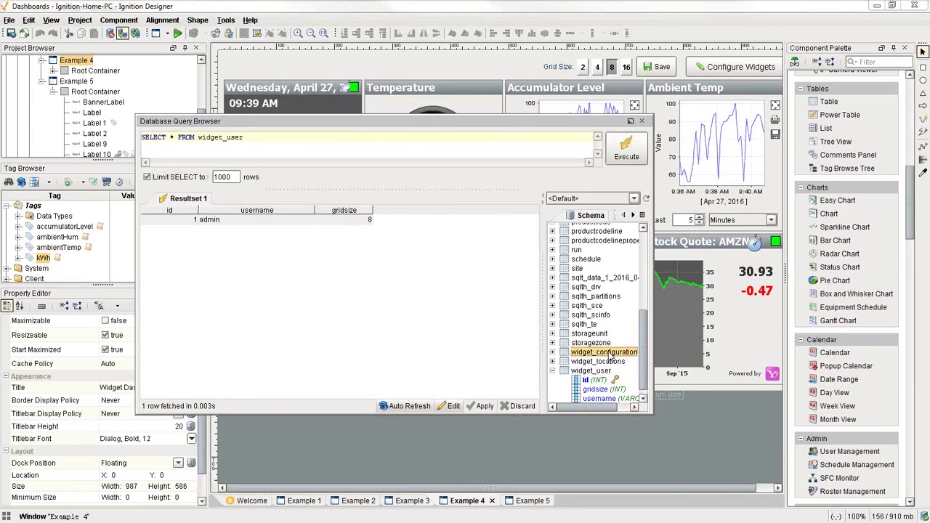
pyautogui.doubleClick(598, 361)
pyautogui.click(623, 146)
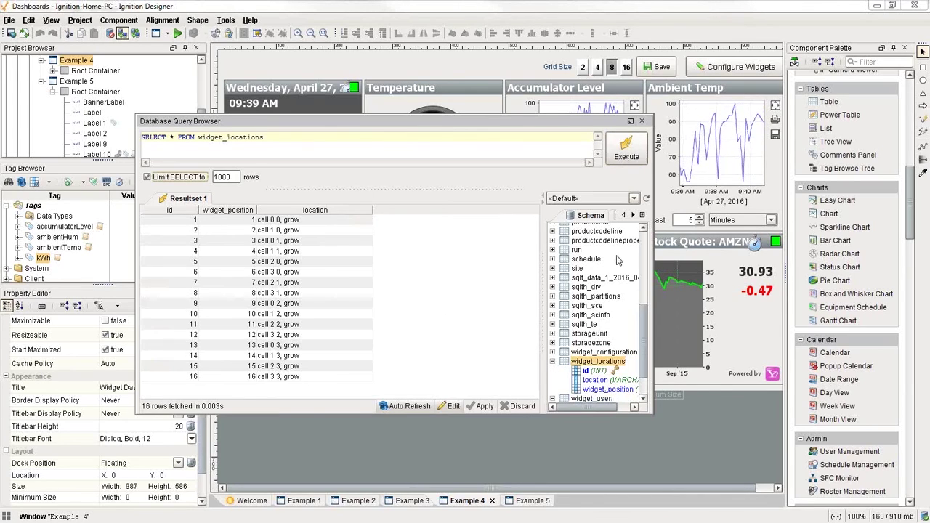
pyautogui.doubleClick(603, 352)
pyautogui.click(625, 146)
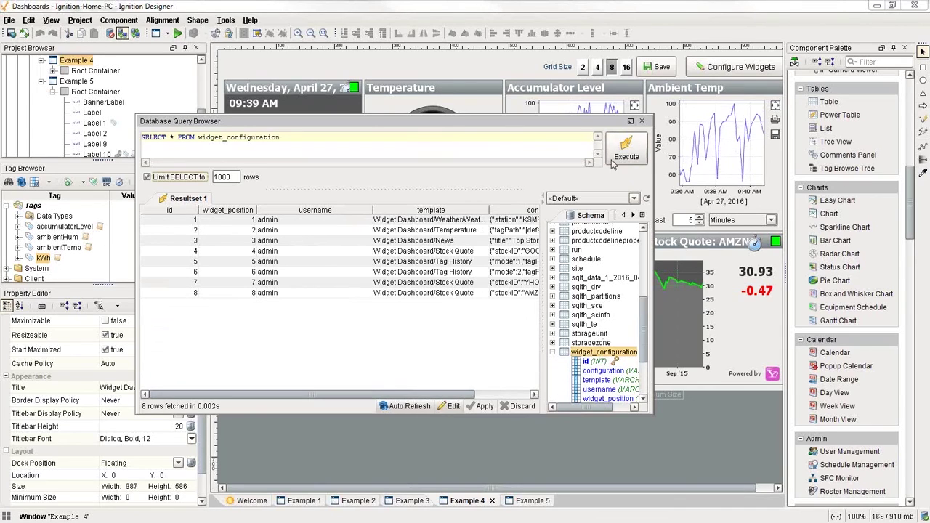
pyautogui.moveTo(377, 394); pyautogui.dragTo(436, 394)
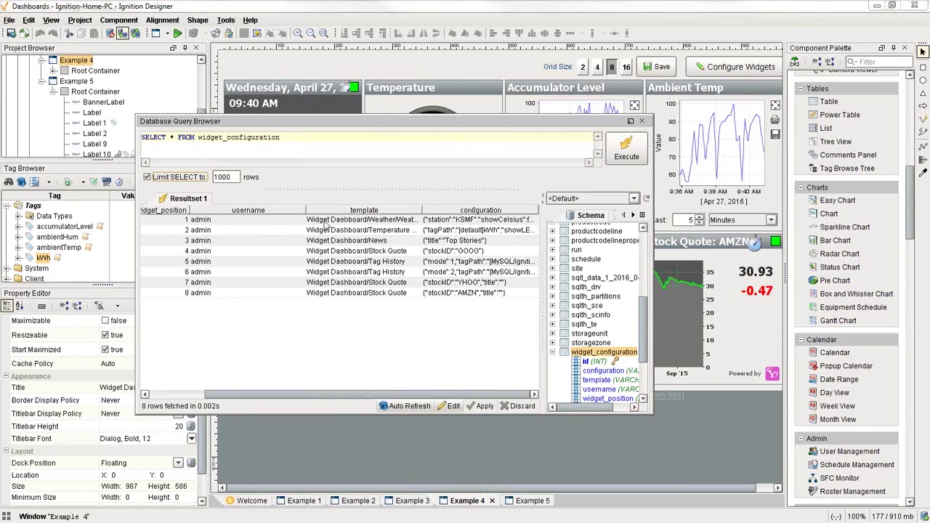
pyautogui.moveTo(327, 221); pyautogui.dragTo(373, 290)
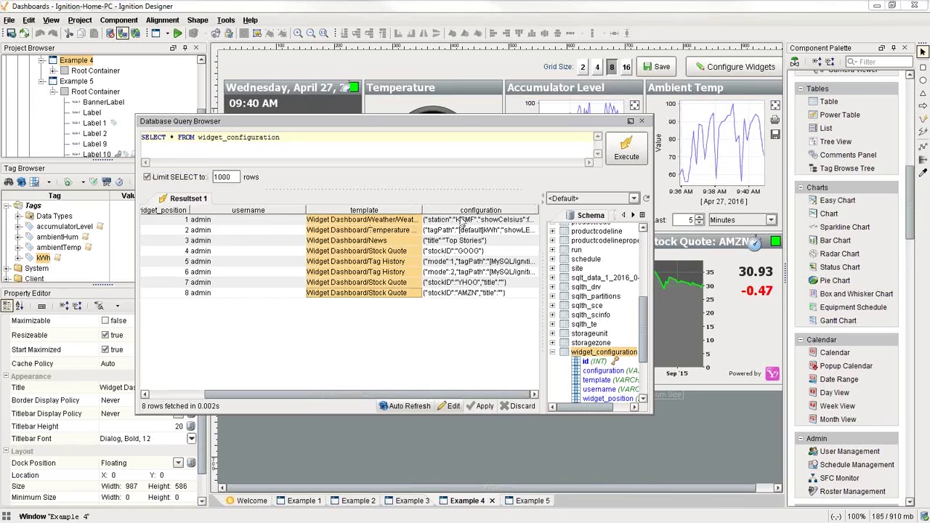
pyautogui.moveTo(451, 220); pyautogui.dragTo(462, 303)
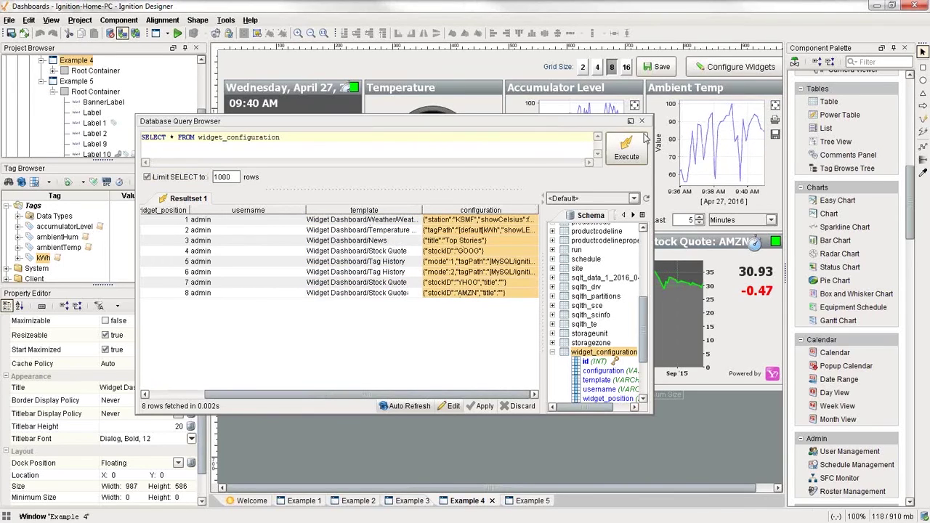
pyautogui.click(438, 236)
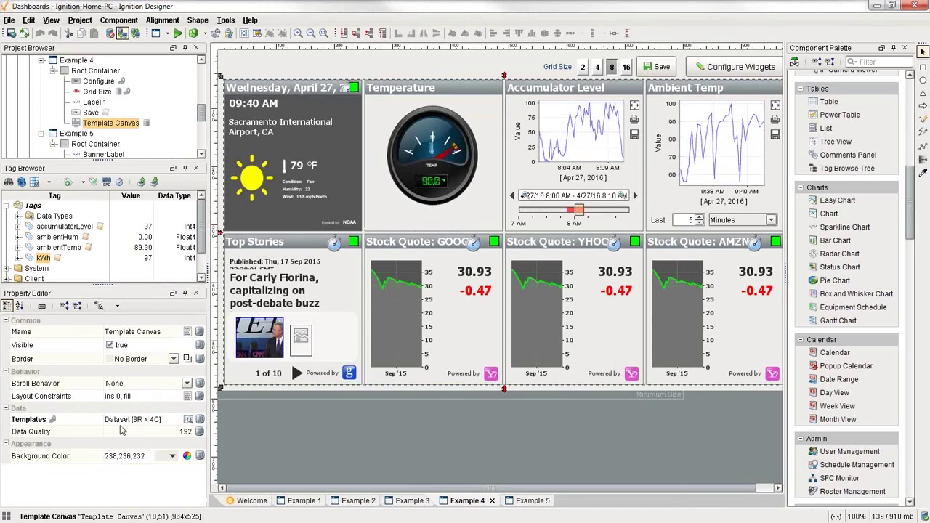
# Inspect the Template Canvas's SQL Query binding and the template column of its Templates dataset, unchanged.
pyautogui.click(199, 419)
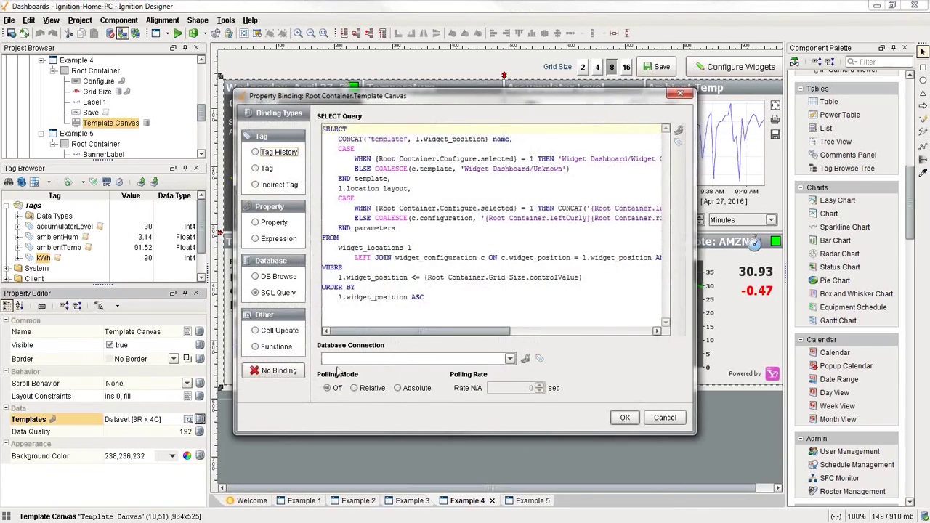
pyautogui.click(662, 426)
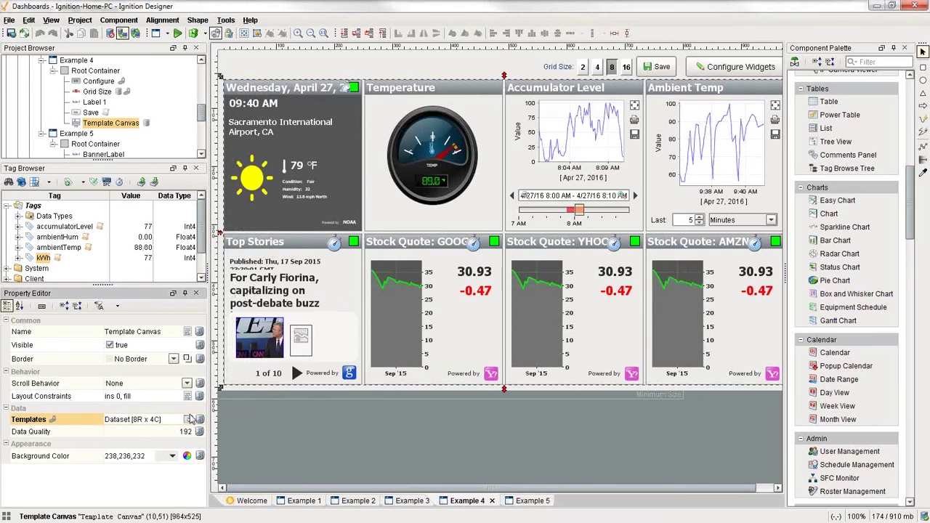
pyautogui.click(188, 419)
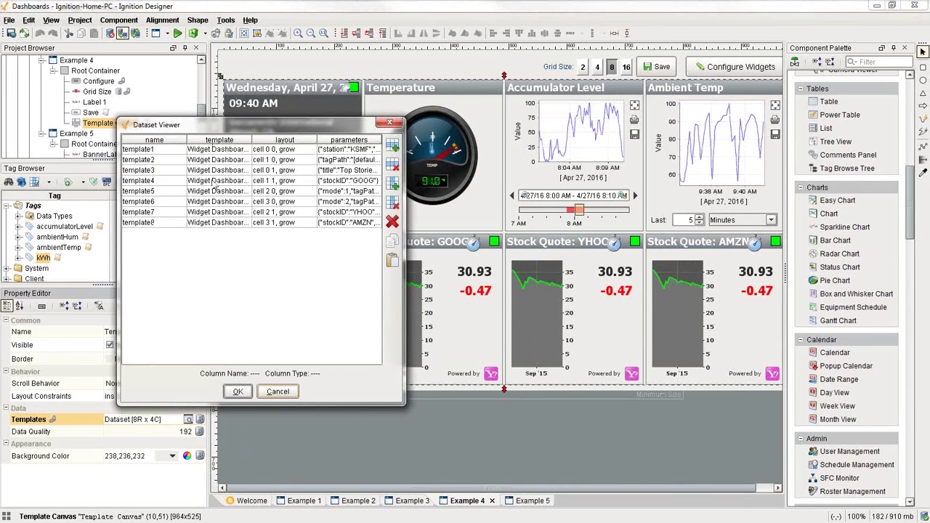
pyautogui.moveTo(217, 150); pyautogui.dragTo(213, 249)
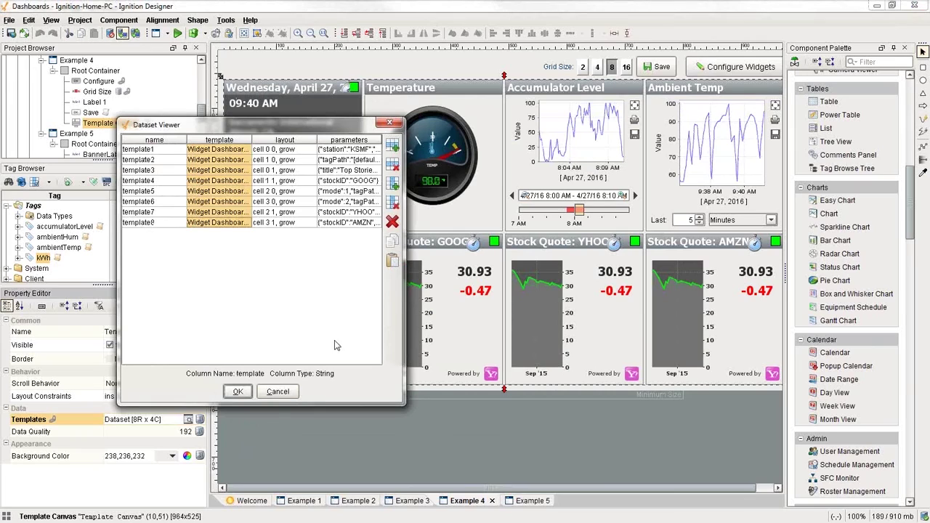
pyautogui.click(278, 391)
# Expand Templates > Widget Dashboard and open the Temperature Gauge template.
pyautogui.scroll(-5, 91, 141)
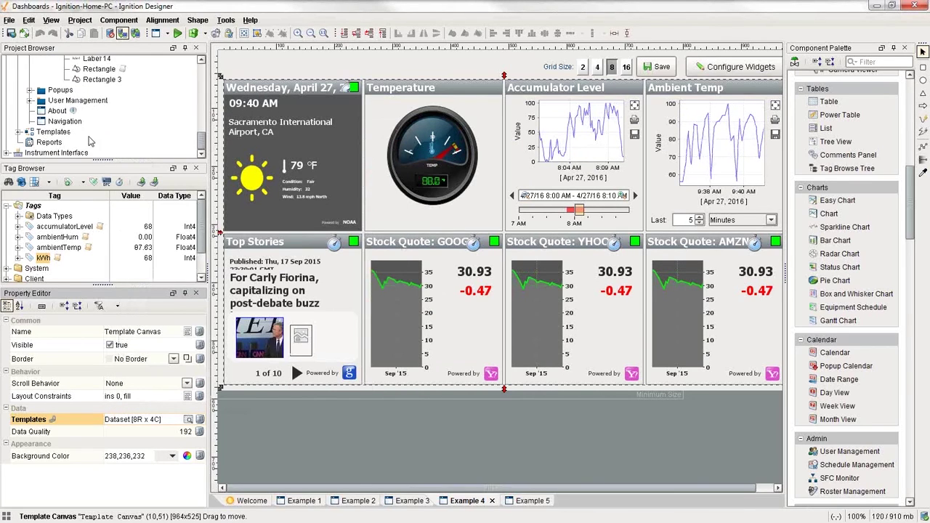
pyautogui.click(18, 132)
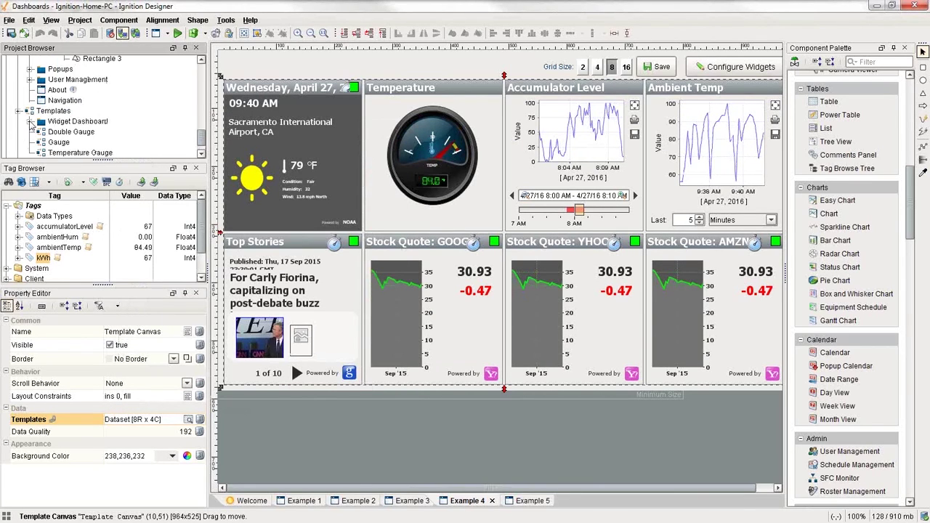
pyautogui.click(30, 121)
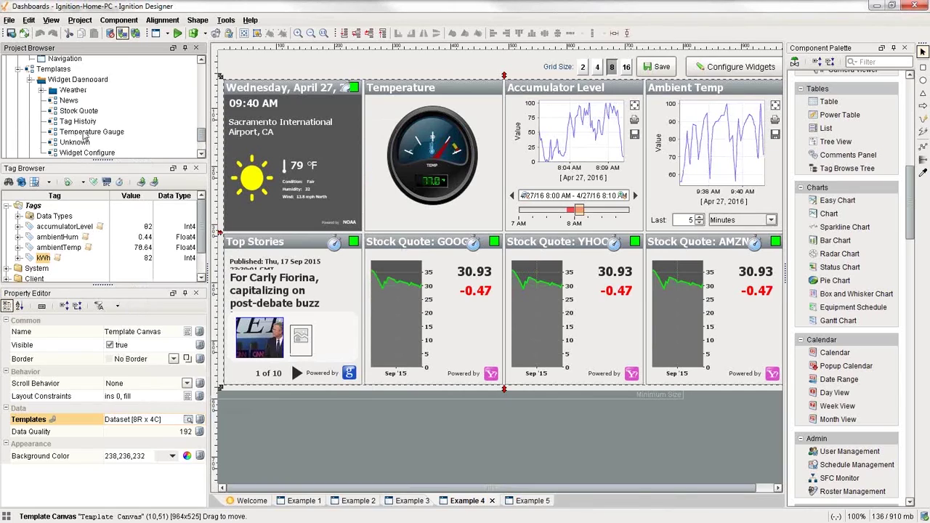
pyautogui.doubleClick(86, 133)
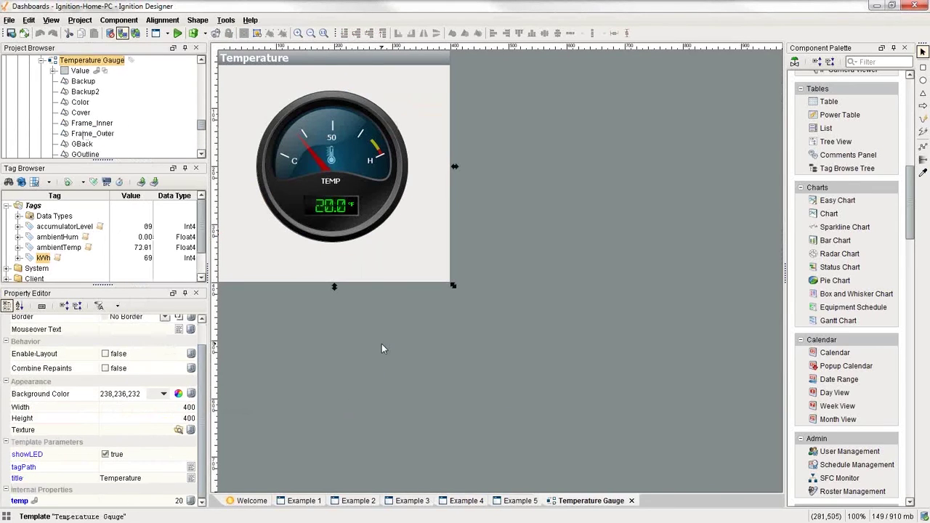
# Open the Stock Quote and News templates, then go back to the Example 4 dashboard window.
pyautogui.scroll(2, 50, 108)
pyautogui.click(42, 123)
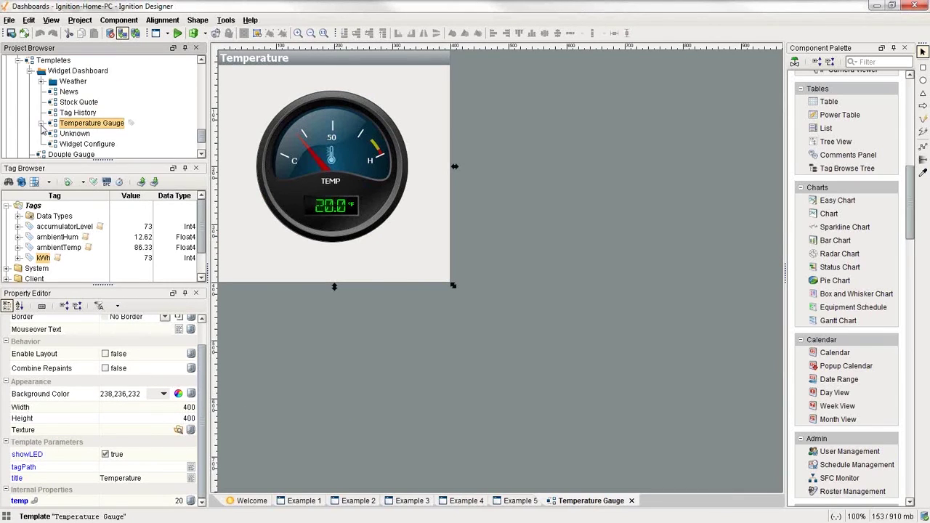
pyautogui.doubleClick(74, 102)
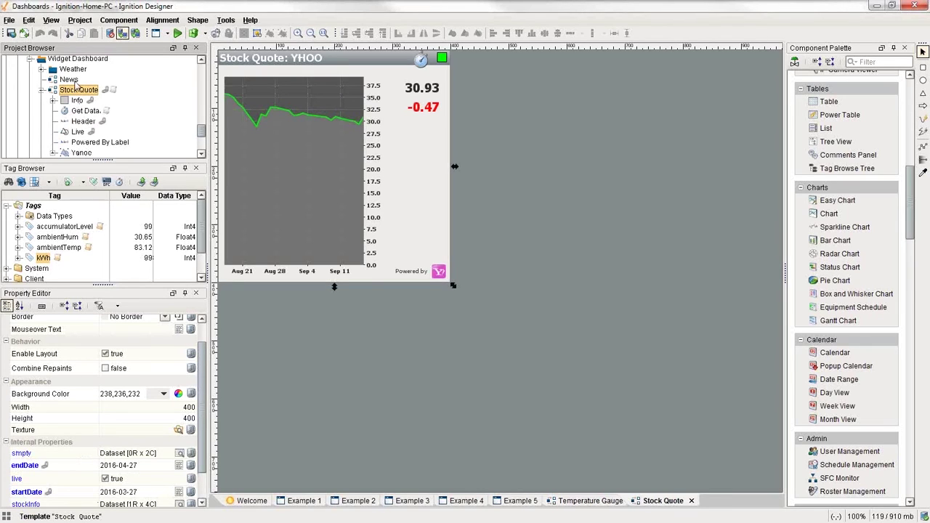
pyautogui.doubleClick(69, 79)
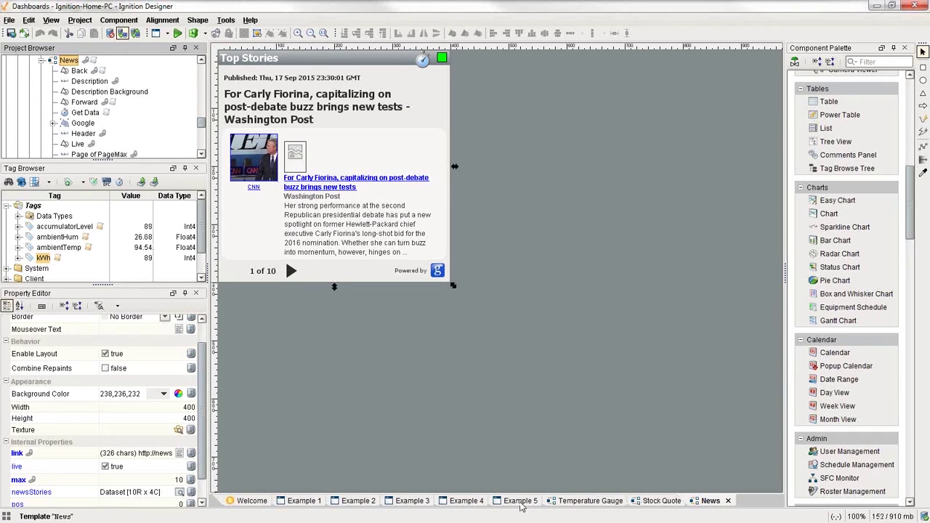
pyautogui.click(468, 503)
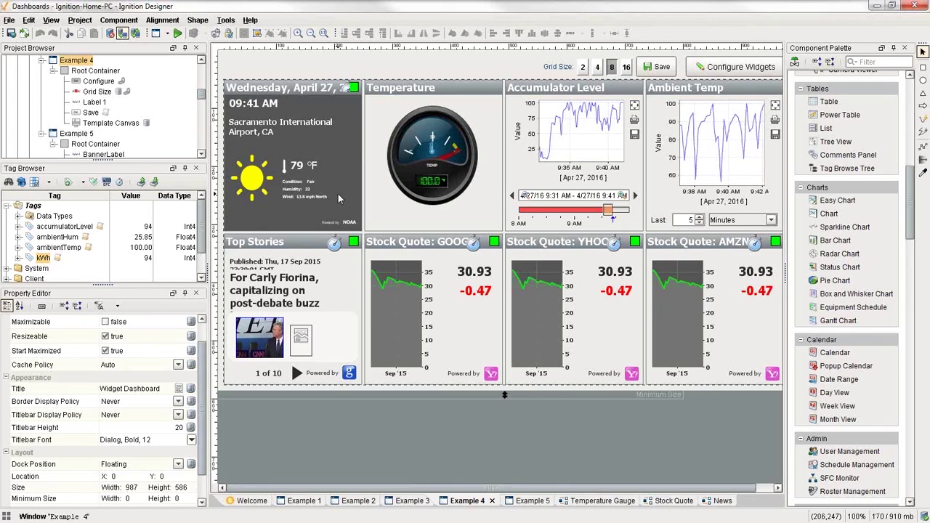
# Collapse the News and Stock Quote nodes and open the Widget Configure template.
pyautogui.scroll(-5, 96, 117)
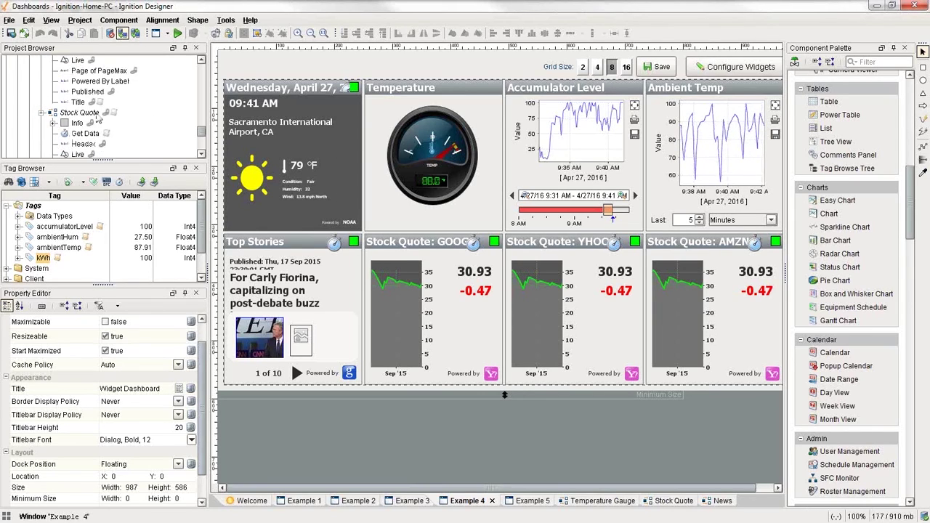
pyautogui.scroll(5, 96, 116)
pyautogui.click(43, 134)
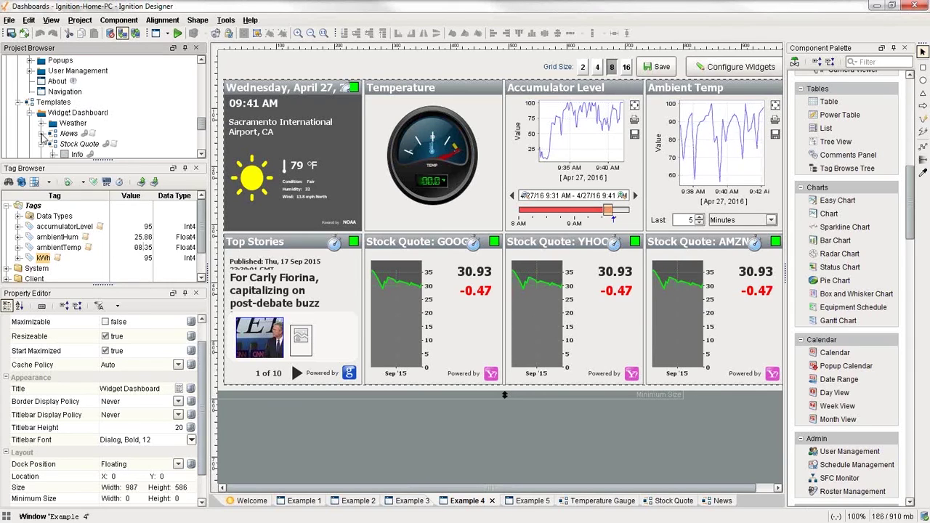
pyautogui.click(45, 144)
pyautogui.scroll(-2, 72, 127)
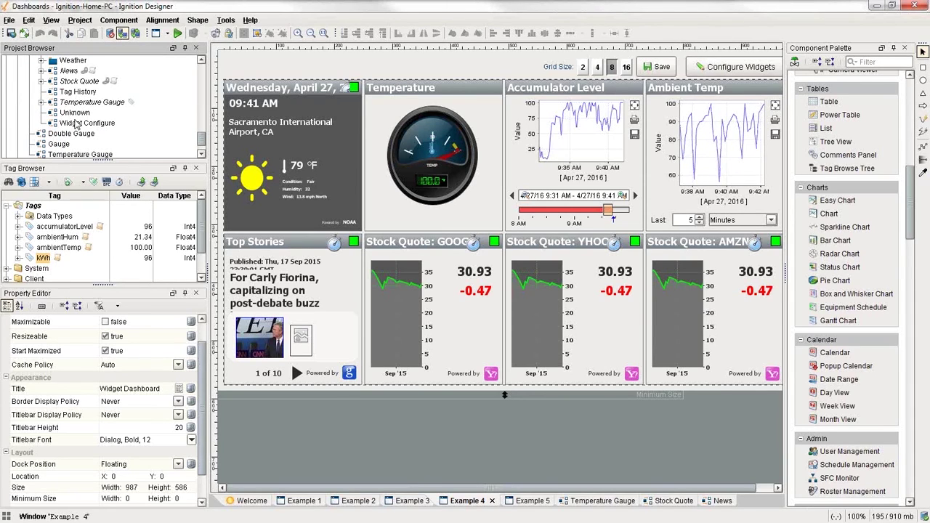
pyautogui.doubleClick(80, 123)
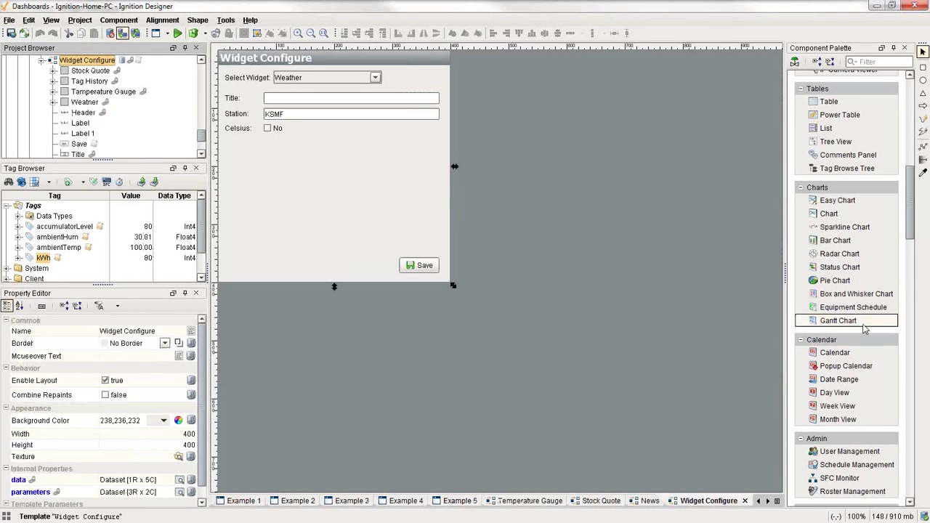
pyautogui.hotkey('alt', 'Tab')
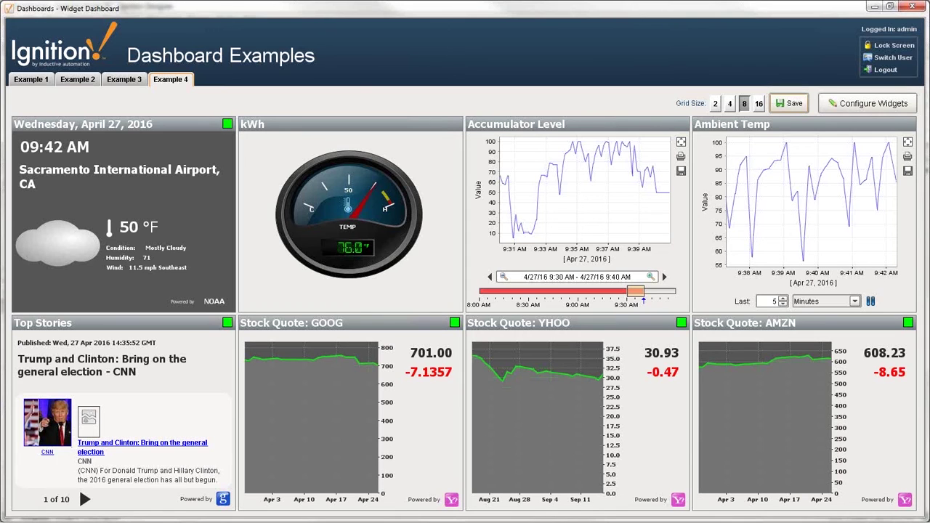
# Show the AMZN stock chart's value tooltip on the live Example 4 dashboard.
pyautogui.moveTo(743, 431)
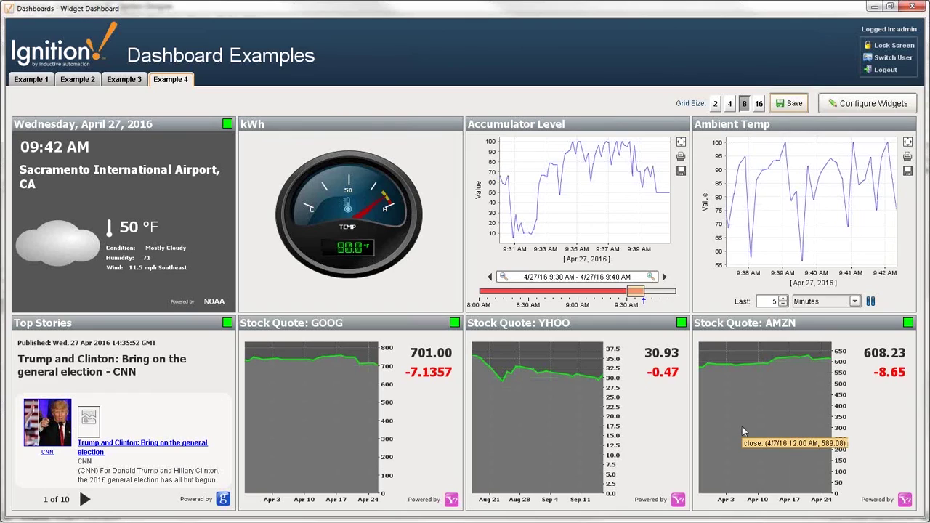